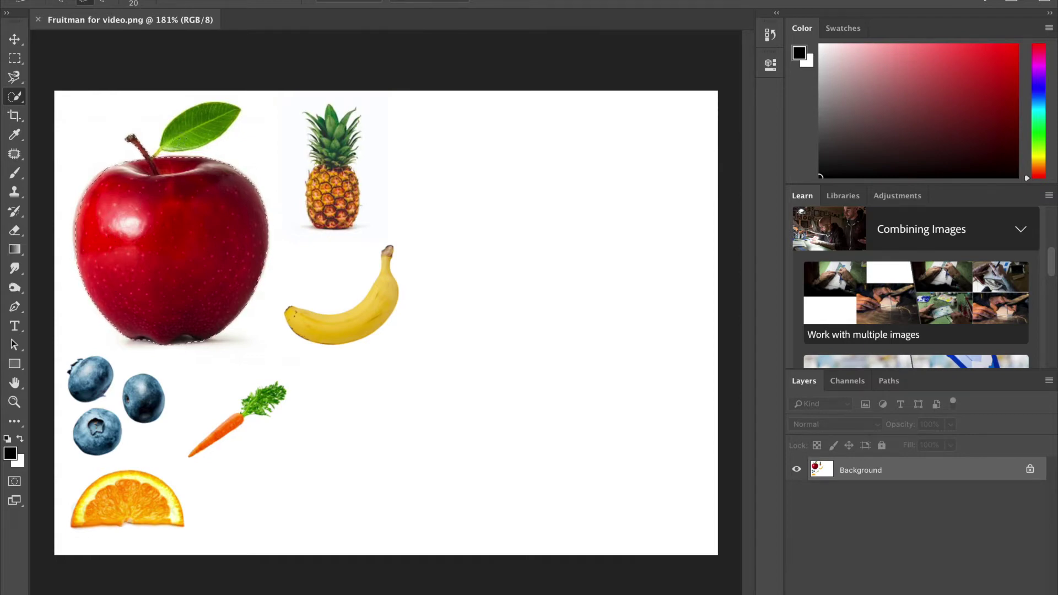
Step: Add the leaf to the apple's quick selection and subtract the shadow between the bumps at its base, then reduce the brush size to 10
{"action": "left_click", "coordinate": [183, 132]}
{"action": "key", "text": "z"}
{"action": "left_click", "coordinate": [190, 339]}
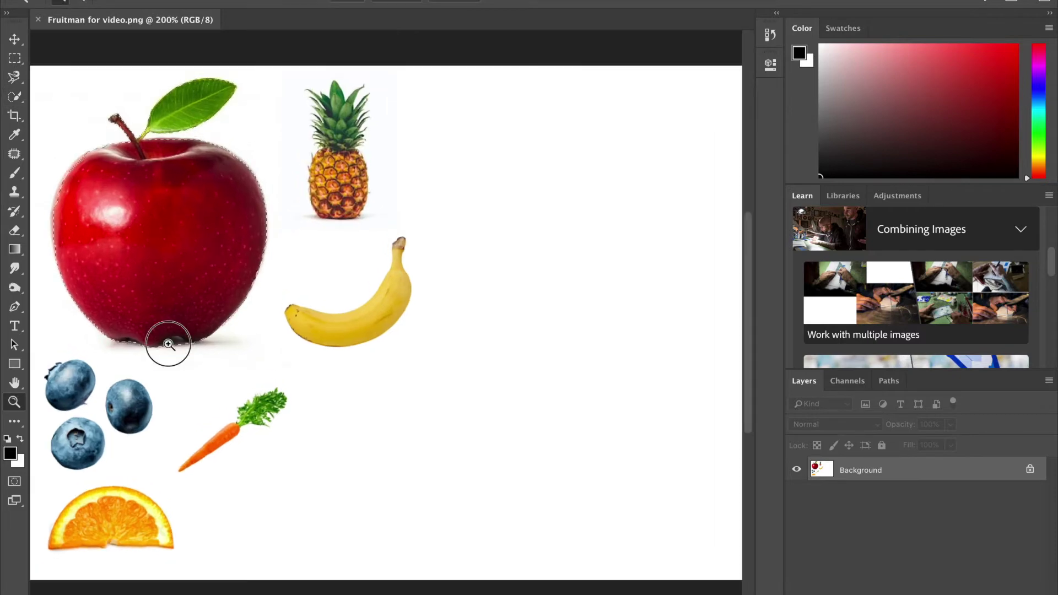
{"action": "left_click", "coordinate": [170, 343]}
{"action": "left_click", "coordinate": [172, 343]}
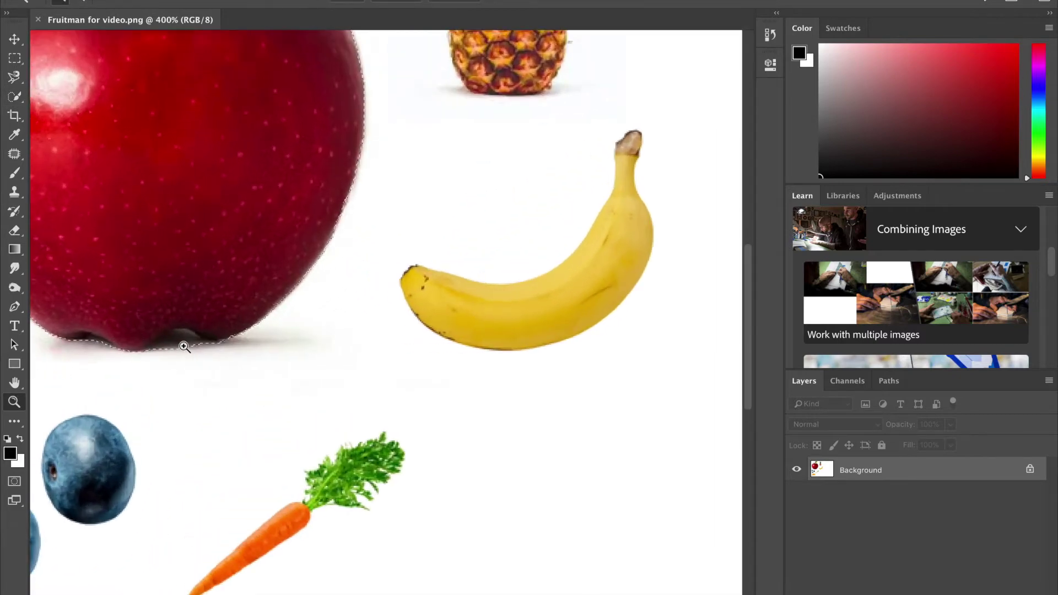
{"action": "left_click", "coordinate": [15, 97]}
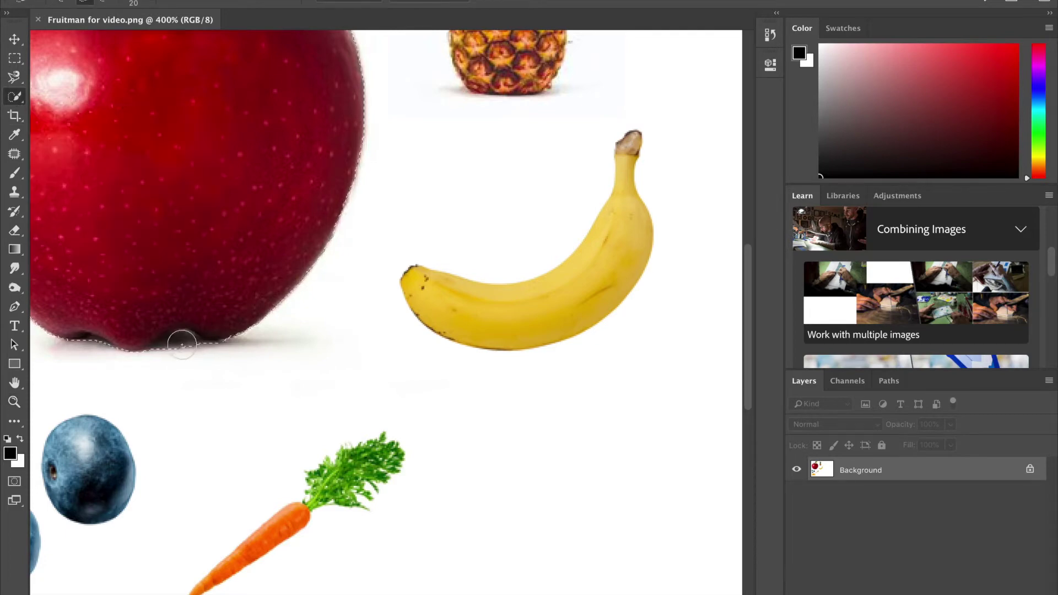
{"action": "left_click", "coordinate": [182, 346], "text": "alt"}
{"action": "left_click", "coordinate": [173, 351], "text": "alt"}
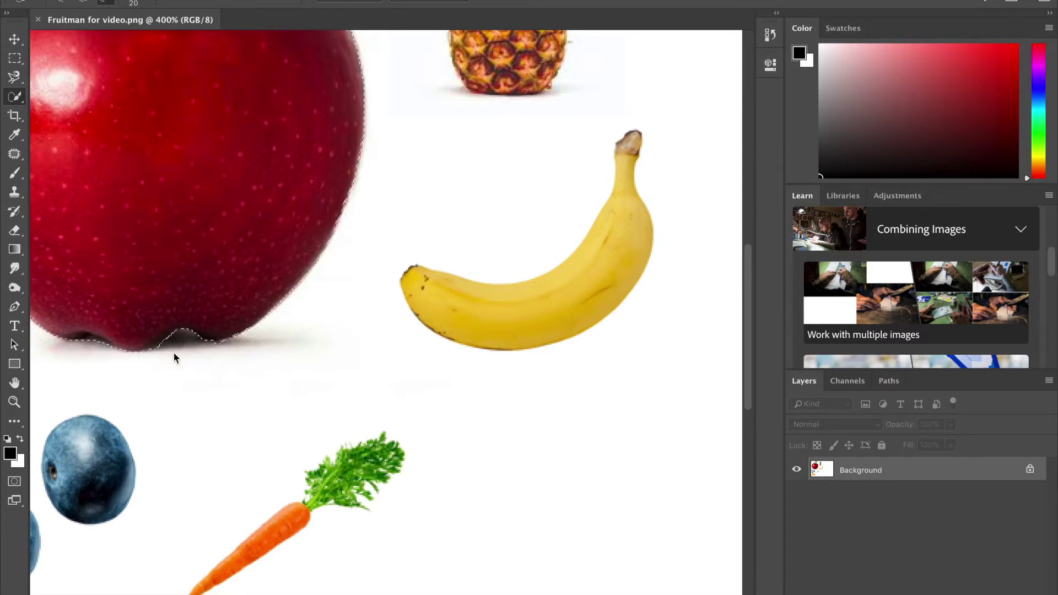
{"action": "left_click", "coordinate": [166, 355], "text": "alt"}
{"action": "key", "text": "bracketleft"}
Step: Examine the selection edge around the apple's leaf, stem, sides and base
{"action": "scroll", "coordinate": [215, 263], "scroll_direction": "up", "scroll_amount": 2}
{"action": "scroll", "coordinate": [215, 263], "scroll_direction": "up", "scroll_amount": 5}
{"action": "scroll", "coordinate": [215, 262], "scroll_direction": "left", "scroll_amount": 5}
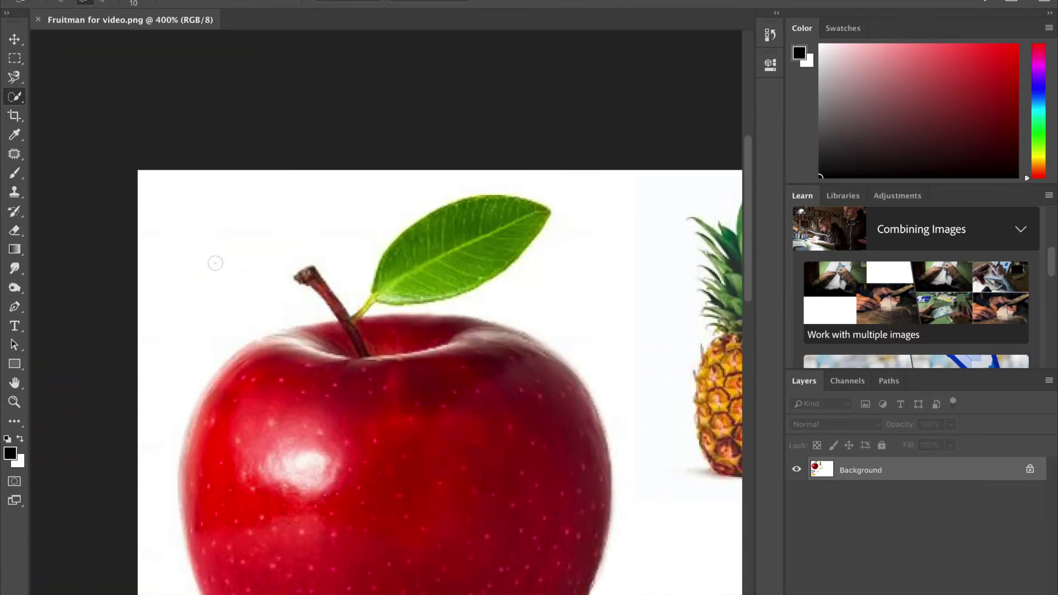
{"action": "scroll", "coordinate": [298, 324], "scroll_direction": "down", "scroll_amount": 5}
{"action": "scroll", "coordinate": [298, 324], "scroll_direction": "right", "scroll_amount": 3}
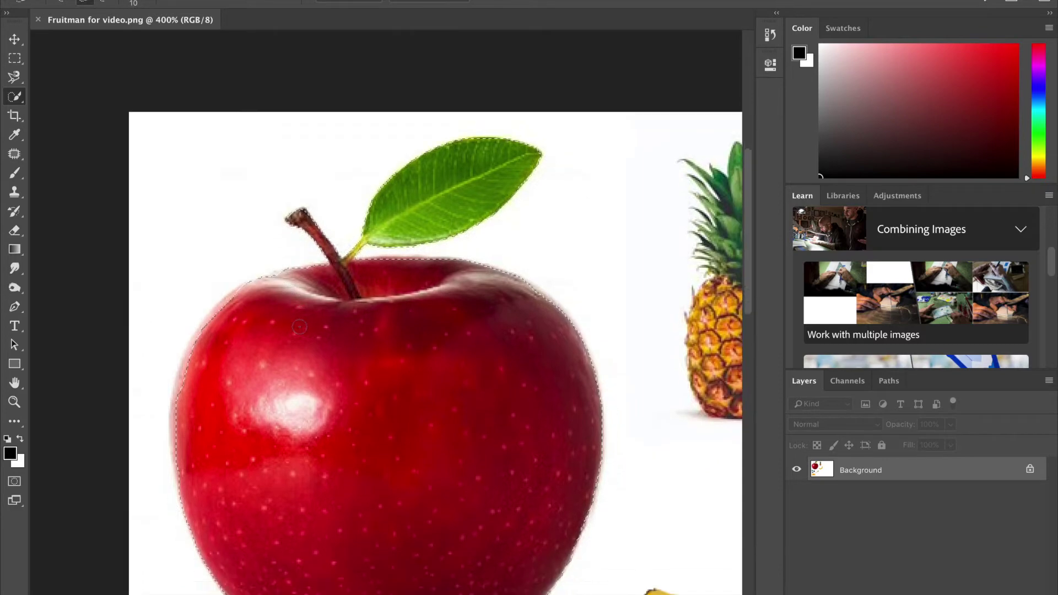
{"action": "scroll", "coordinate": [299, 326], "scroll_direction": "down", "scroll_amount": 2}
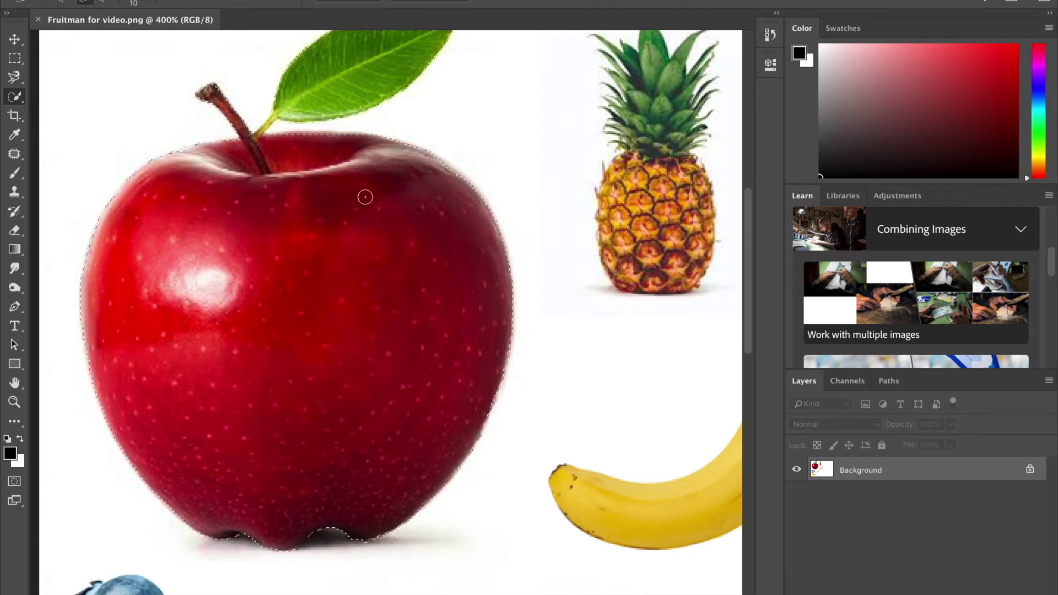
{"action": "scroll", "coordinate": [365, 197], "scroll_direction": "down", "scroll_amount": 2}
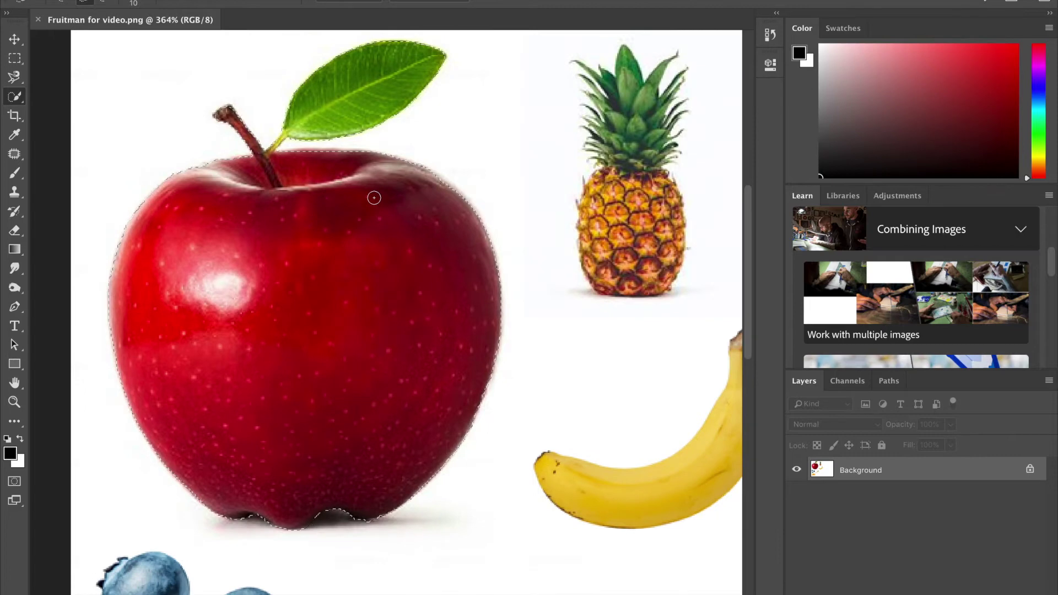
{"action": "scroll", "coordinate": [374, 197], "scroll_direction": "down", "scroll_amount": 4}
{"action": "scroll", "coordinate": [374, 196], "scroll_direction": "up", "scroll_amount": 2}
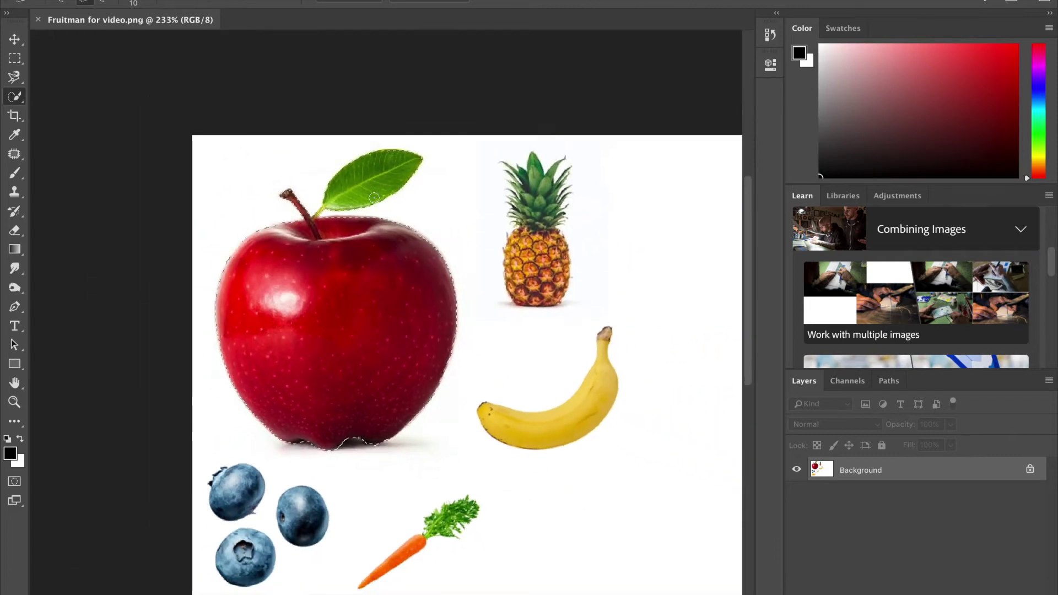
{"action": "scroll", "coordinate": [374, 197], "scroll_direction": "down", "scroll_amount": 1}
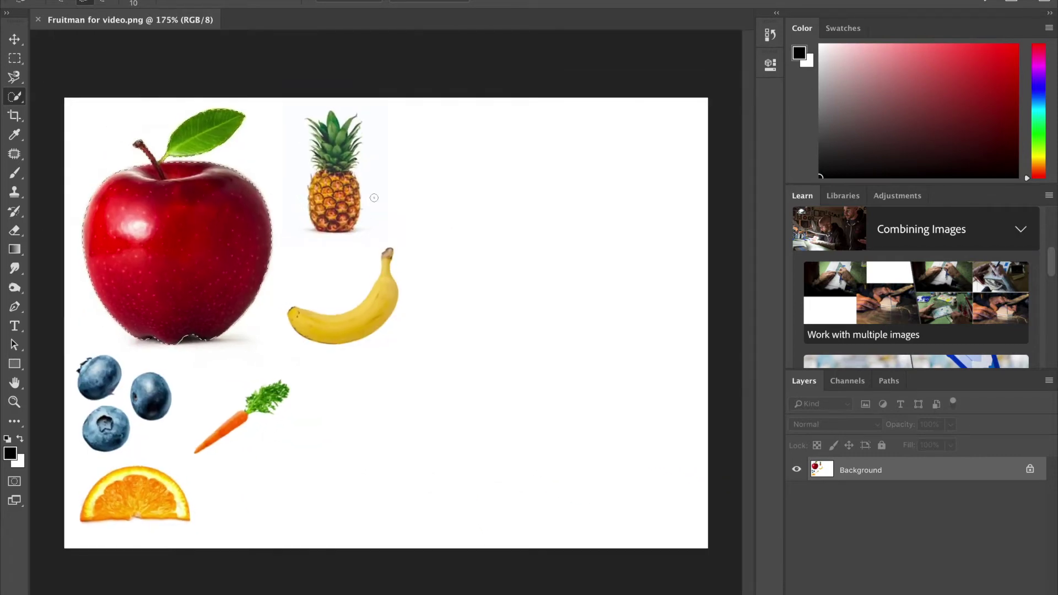
Step: Move the selected apple into the blank white area to the right of the other fruits and deselect it
{"action": "left_click", "coordinate": [16, 39]}
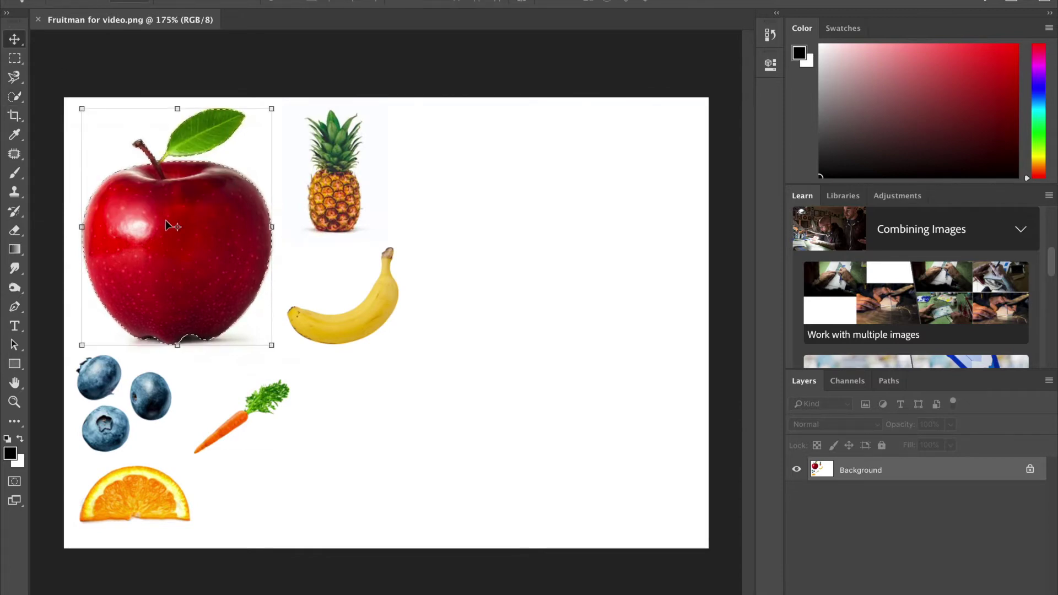
{"action": "left_click_drag", "start_coordinate": [165, 221], "coordinate": [539, 274]}
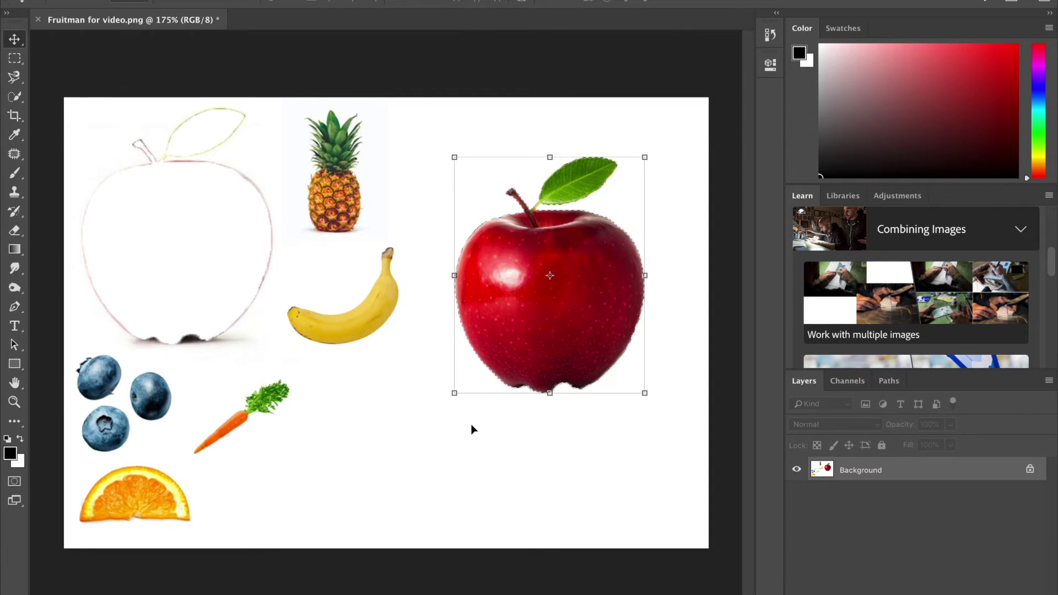
{"action": "key", "text": "ctrl+d"}
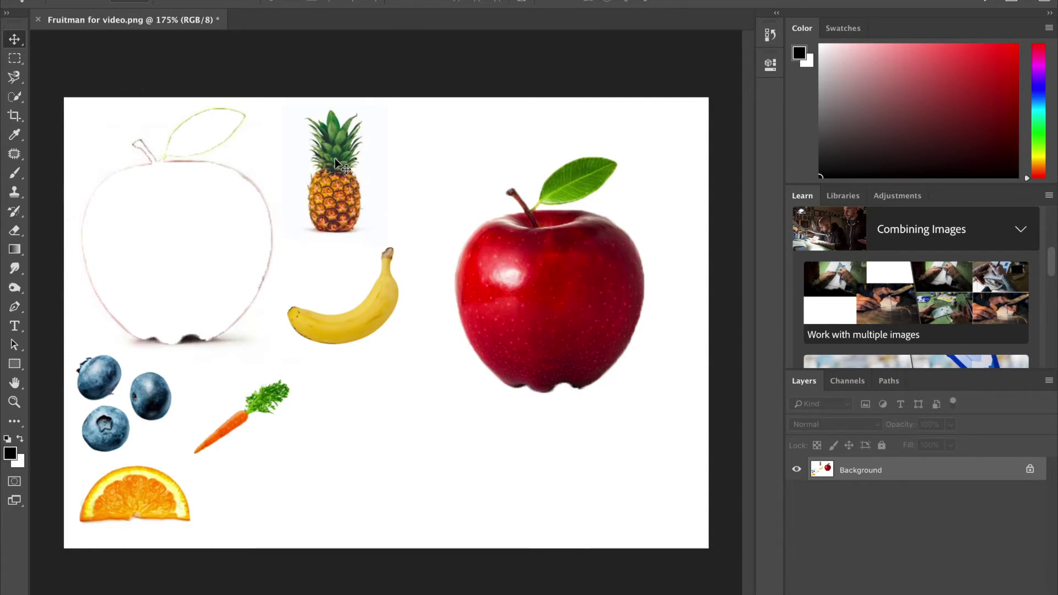
Step: Quick-select the pineapple's green leafy crown
{"action": "scroll", "coordinate": [335, 157], "scroll_direction": "up", "scroll_amount": 5}
{"action": "scroll", "coordinate": [335, 160], "scroll_direction": "up", "scroll_amount": 1}
{"action": "scroll", "coordinate": [323, 113], "scroll_direction": "up", "scroll_amount": 3}
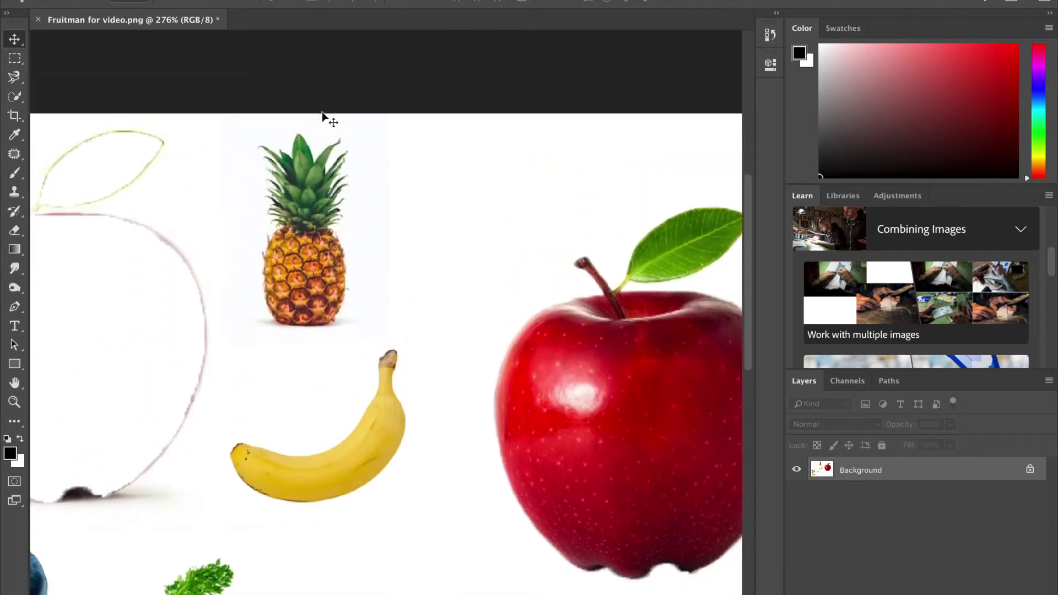
{"action": "scroll", "coordinate": [290, 173], "scroll_direction": "up", "scroll_amount": 8}
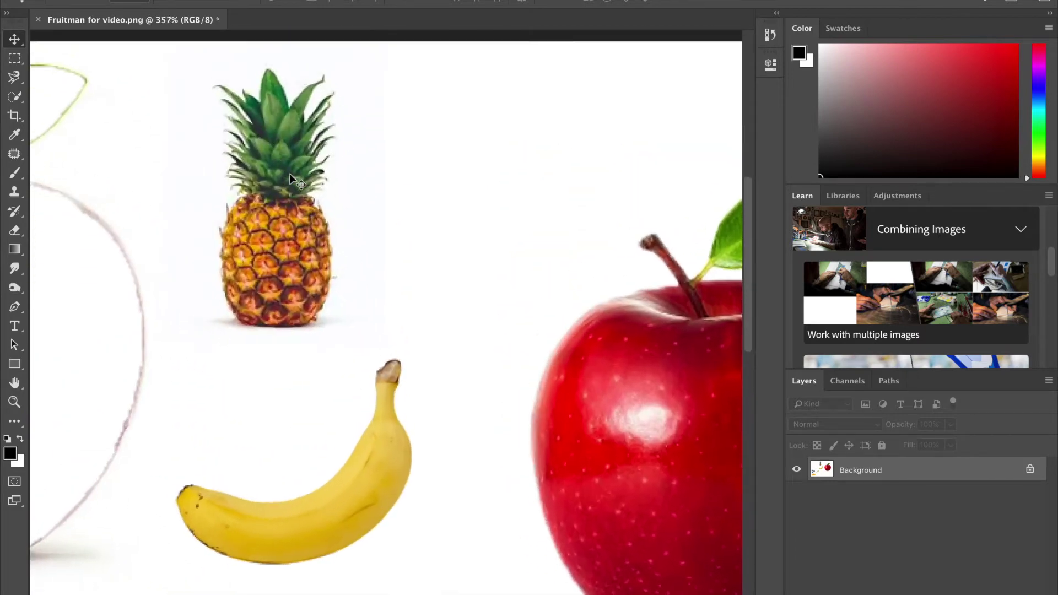
{"action": "scroll", "coordinate": [235, 93], "scroll_direction": "up", "scroll_amount": 1}
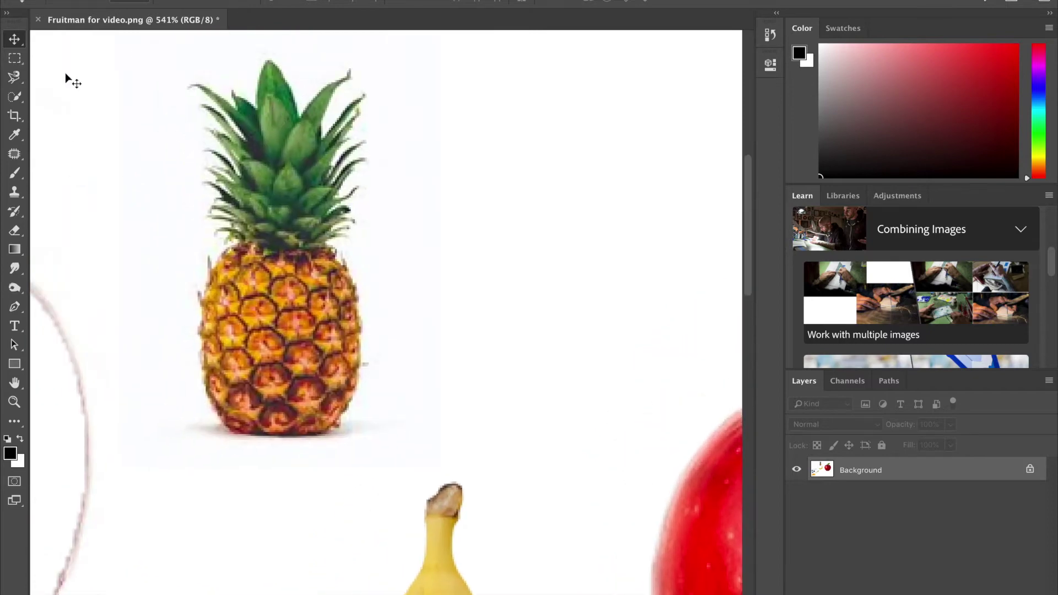
{"action": "key", "text": "w"}
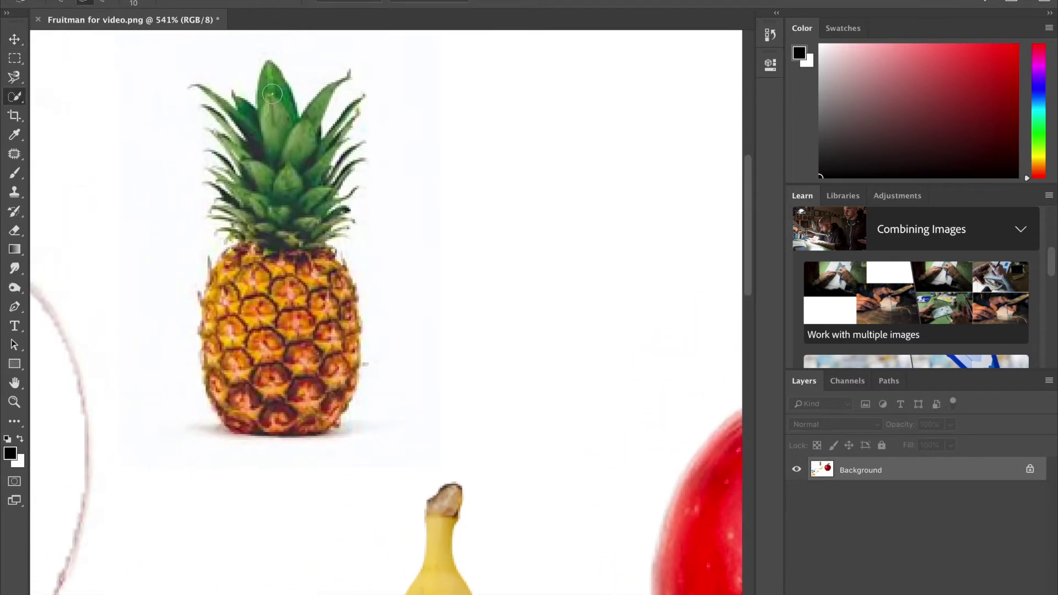
{"action": "mouse_move", "coordinate": [272, 88]}
{"action": "left_mouse_down"}
{"action": "mouse_move", "coordinate": [265, 147]}
{"action": "mouse_move", "coordinate": [280, 231]}
{"action": "left_mouse_up"}
Step: Refine the selection along the thin leaves on the upper left of the pineapple crown using a smaller Quick Selection brush
{"action": "key", "text": "z"}
{"action": "left_click", "coordinate": [205, 95]}
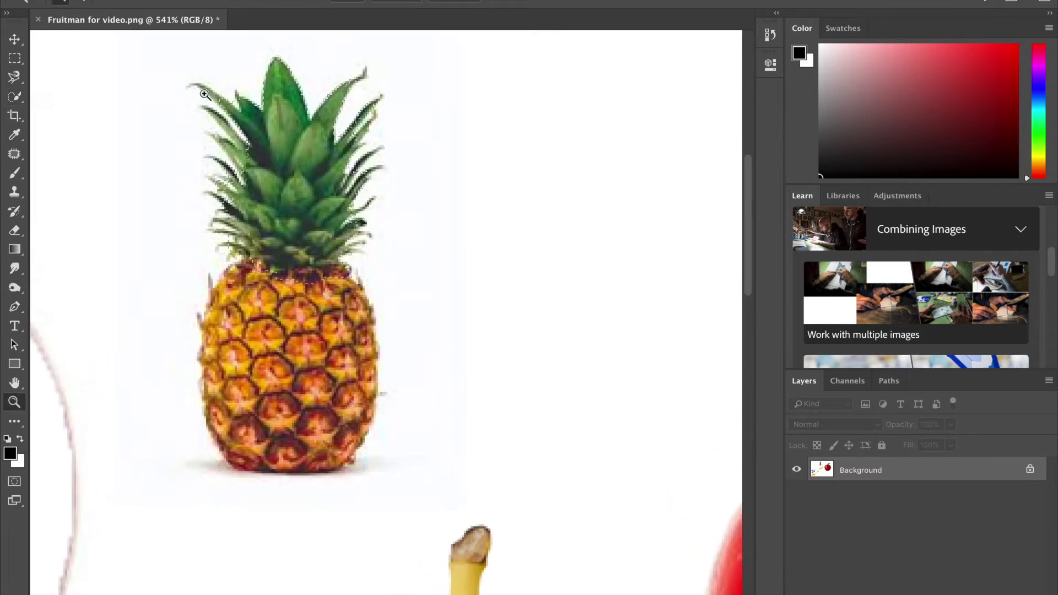
{"action": "left_click_drag", "start_coordinate": [205, 95], "coordinate": [205, 95]}
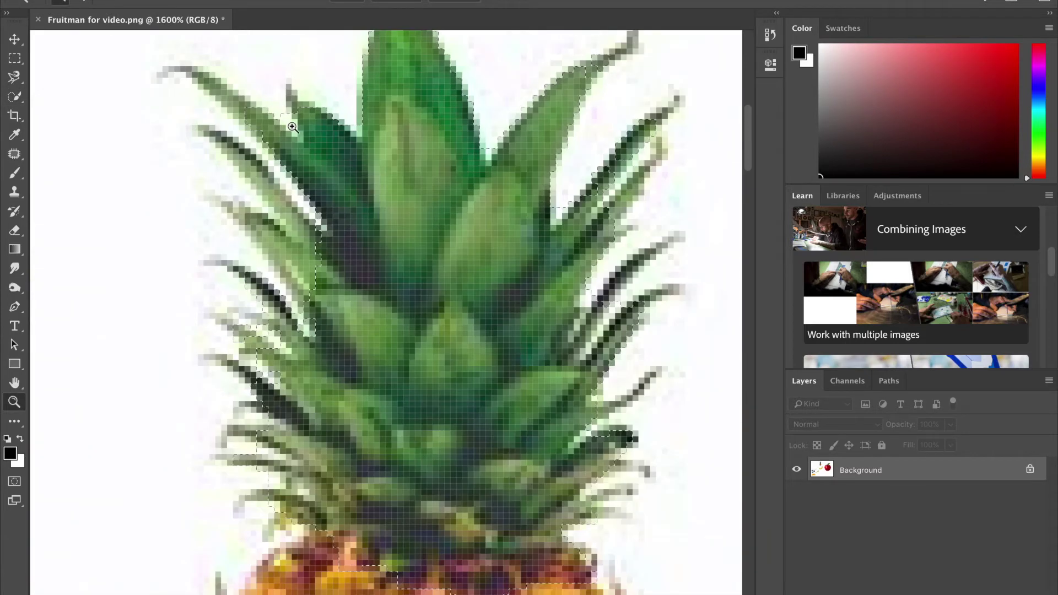
{"action": "key", "text": "w"}
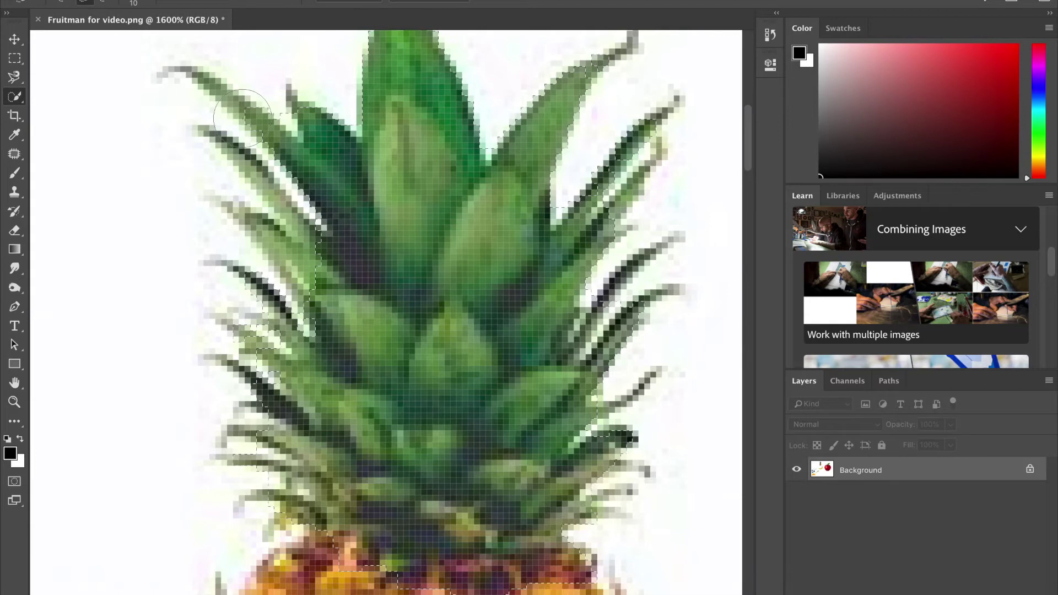
{"action": "key", "text": "bracketleft"}
{"action": "key", "text": "bracketleft"}
{"action": "key", "text": "bracketleft"}
{"action": "key", "text": "bracketleft"}
{"action": "key", "text": "bracketleft"}
{"action": "key", "text": "bracketleft"}
{"action": "left_click", "coordinate": [250, 119]}
{"action": "left_click_drag", "start_coordinate": [260, 107], "coordinate": [230, 103]}
{"action": "key", "text": "bracketright"}
{"action": "key", "text": "bracketright"}
{"action": "key", "text": "bracketright"}
{"action": "key", "text": "bracketright"}
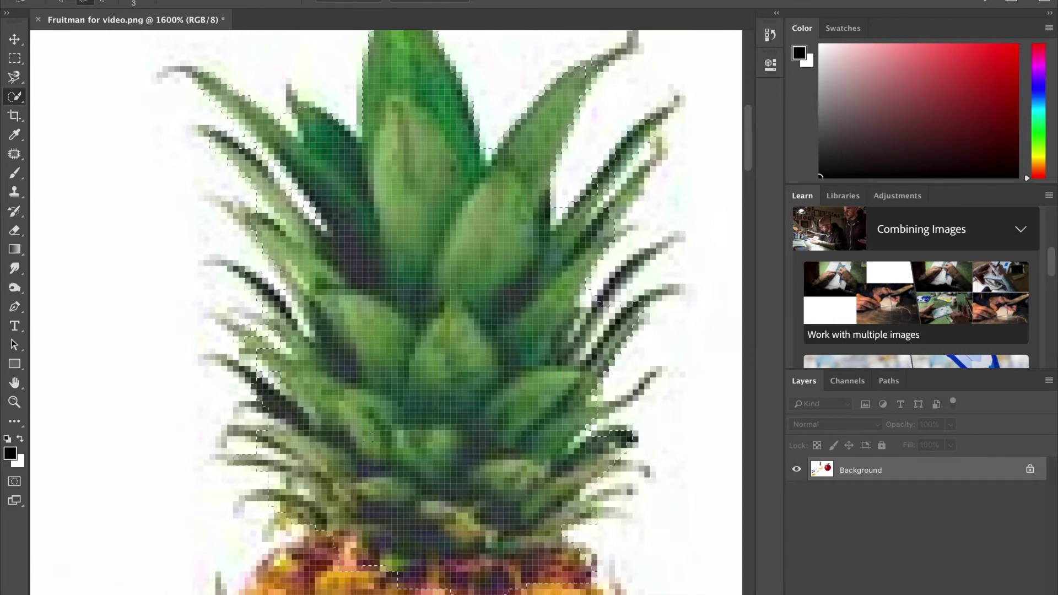
Step: Refine the selection around the thin leaf tips on the right side of the pineapple crown with a brush size of 2
{"action": "scroll", "coordinate": [387, 428], "scroll_direction": "right", "scroll_amount": 2}
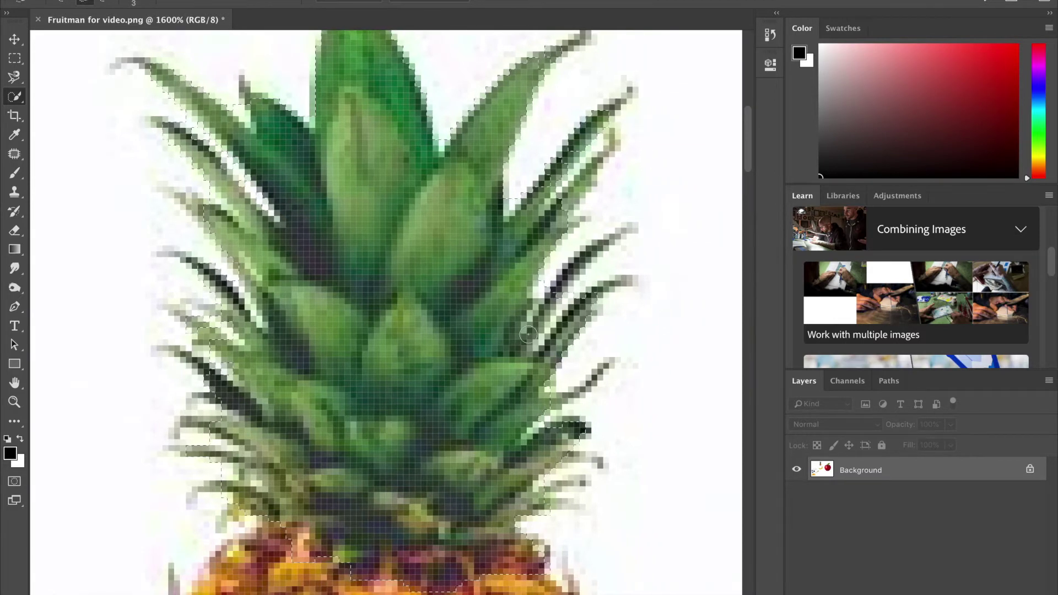
{"action": "key", "text": "["}
{"action": "left_click_drag", "start_coordinate": [553, 397], "coordinate": [603, 369]}
{"action": "left_click_drag", "start_coordinate": [590, 419], "coordinate": [586, 410]}
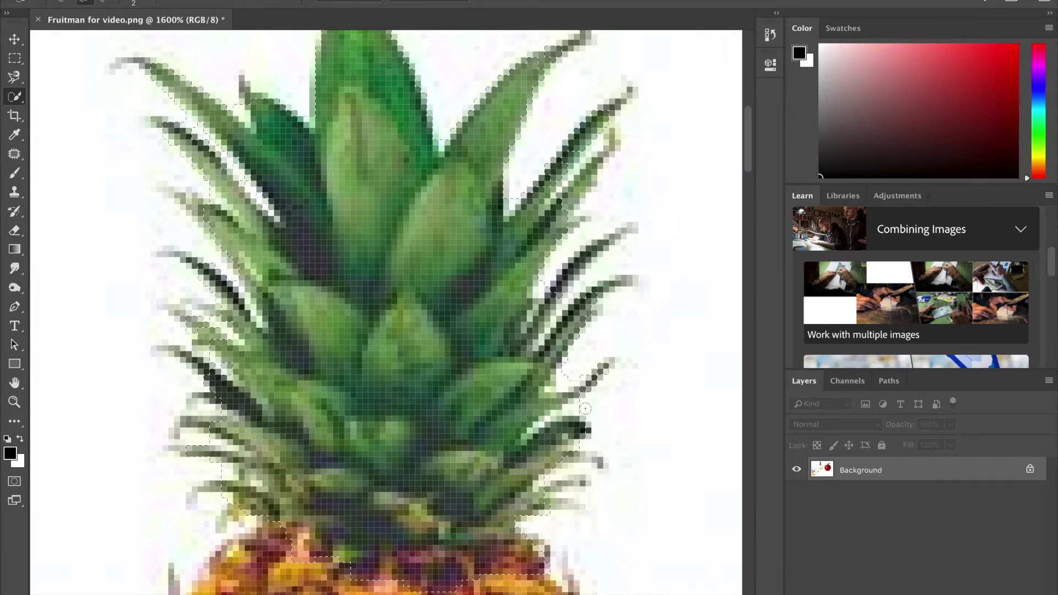
{"action": "left_click_drag", "start_coordinate": [556, 286], "coordinate": [567, 273]}
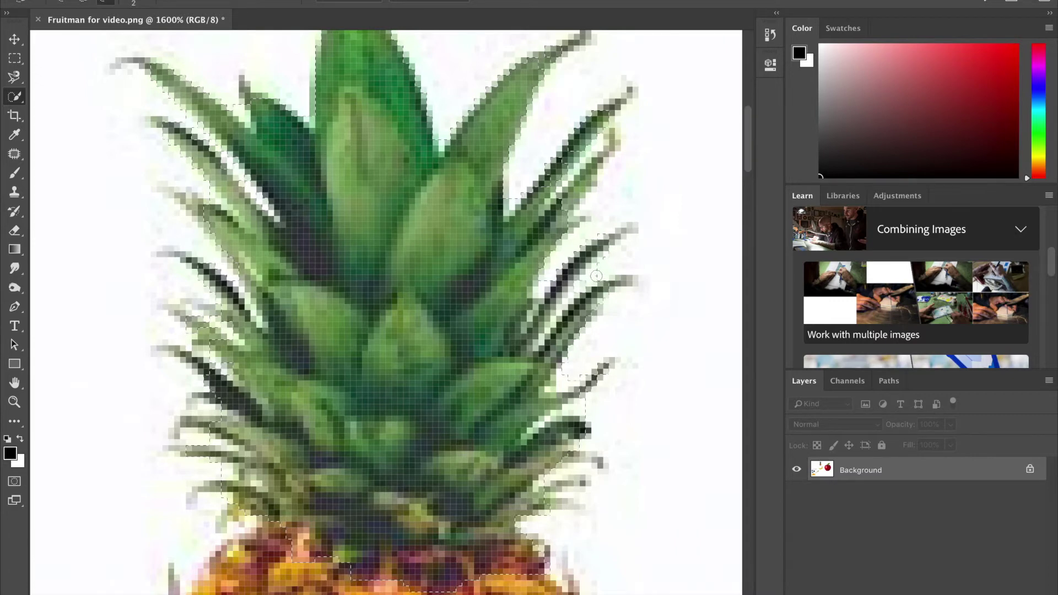
{"action": "key", "text": "alt"}
{"action": "key", "text": "alt"}
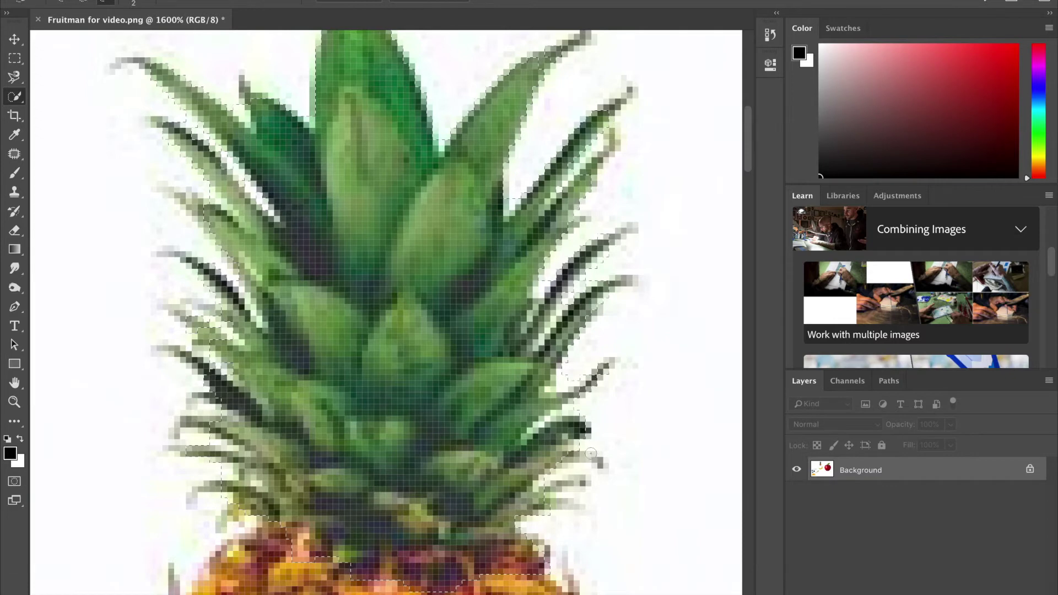
Step: Add the lowest leaf tips on the right side of the pineapple crown to the selection
{"action": "mouse_move", "coordinate": [561, 461]}
{"action": "left_mouse_down"}
{"action": "mouse_move", "coordinate": [561, 496]}
{"action": "mouse_move", "coordinate": [580, 467]}
{"action": "left_mouse_up"}
{"action": "key", "text": "bracketright"}
{"action": "key", "text": "bracketright"}
{"action": "left_click", "coordinate": [587, 470], "text": "alt"}
{"action": "left_click", "coordinate": [579, 467], "text": "alt"}
{"action": "left_click", "coordinate": [589, 446], "text": "alt"}
Step: Extend the selection at the crown's lower left edge and subtract the orange fruit body along the crown's base
{"action": "left_click", "coordinate": [243, 508]}
{"action": "left_click", "coordinate": [231, 513]}
{"action": "left_click_drag", "start_coordinate": [231, 513], "coordinate": [227, 521]}
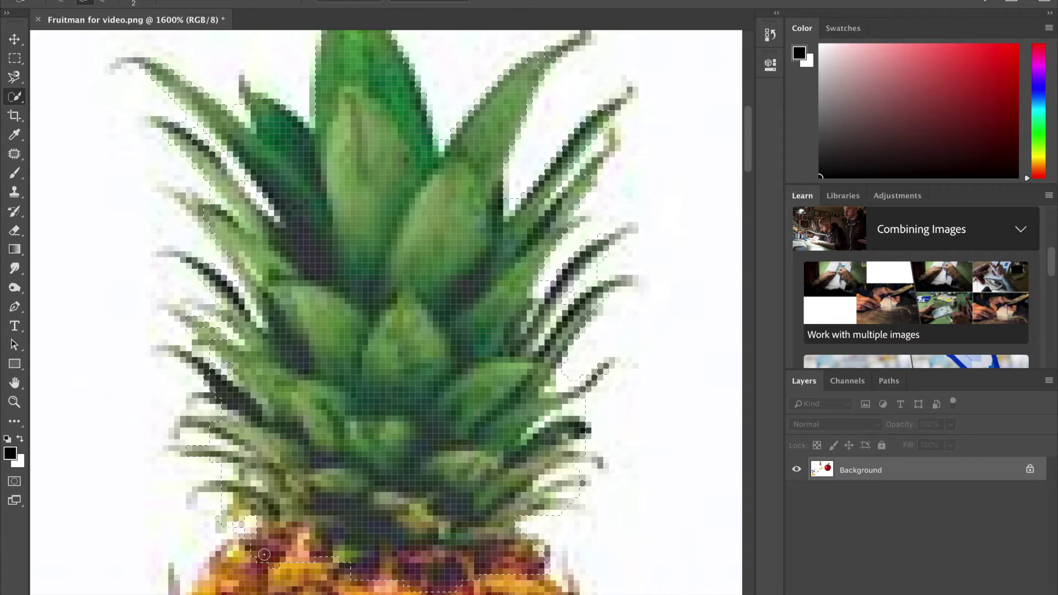
{"action": "mouse_move", "coordinate": [254, 550]}
{"action": "left_mouse_down"}
{"action": "mouse_move", "coordinate": [266, 544]}
{"action": "mouse_move", "coordinate": [301, 562]}
{"action": "mouse_move", "coordinate": [293, 544]}
{"action": "left_mouse_up"}
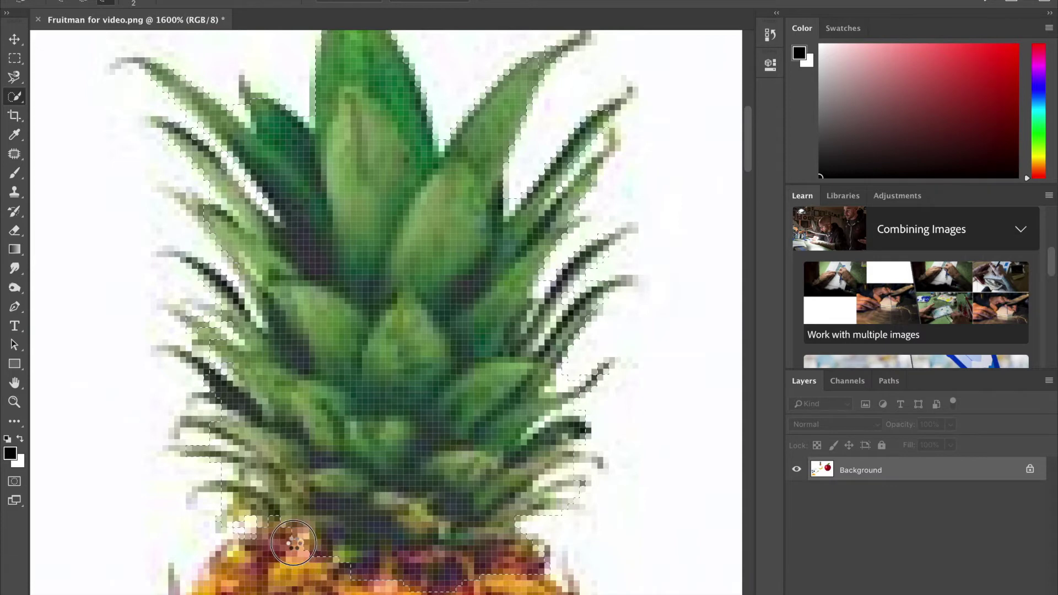
{"action": "left_click_drag", "start_coordinate": [360, 587], "coordinate": [363, 582]}
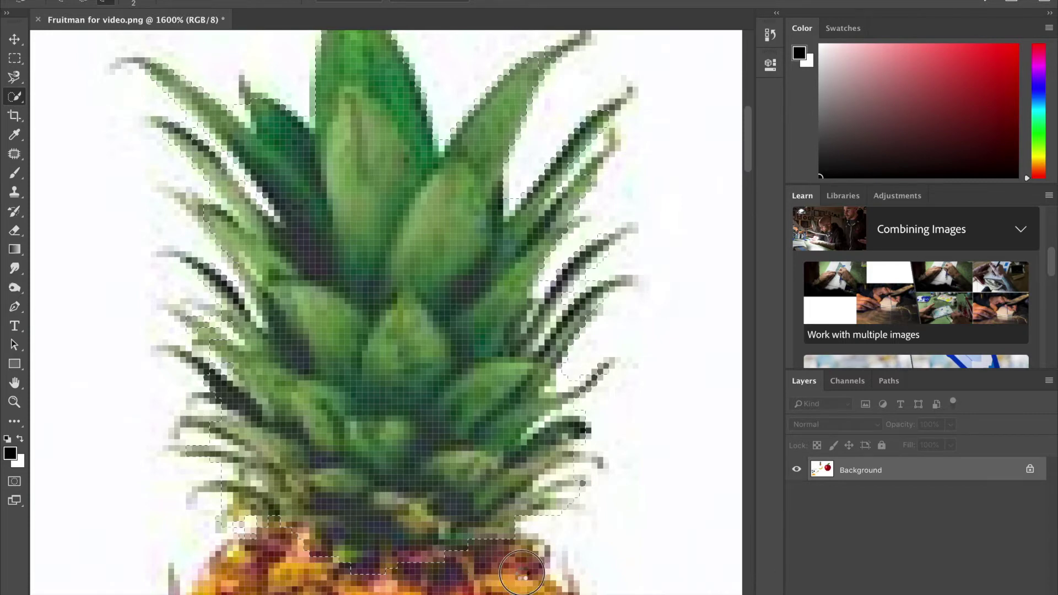
Step: Refine the selection around the lower leaf tips on the left side of the pineapple crown with a brush size of 2
{"action": "key", "text": "bracketleft"}
{"action": "key", "text": "bracketleft"}
{"action": "key", "text": "bracketleft"}
{"action": "key", "text": "bracketleft"}
{"action": "key", "text": "bracketleft"}
{"action": "key", "text": "bracketleft"}
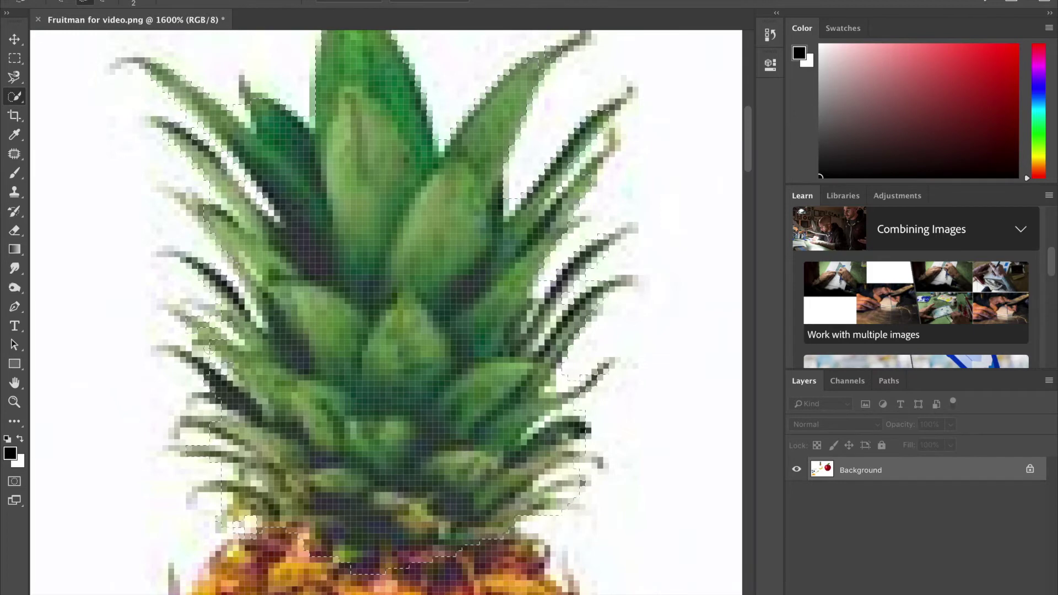
{"action": "left_click", "coordinate": [208, 337]}
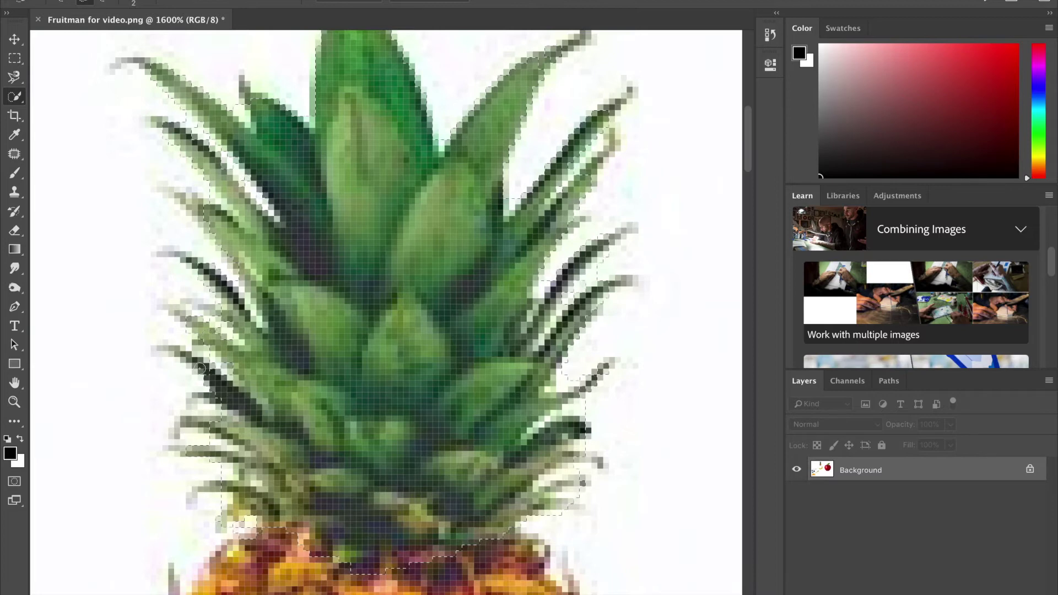
{"action": "left_click_drag", "start_coordinate": [194, 367], "coordinate": [181, 357]}
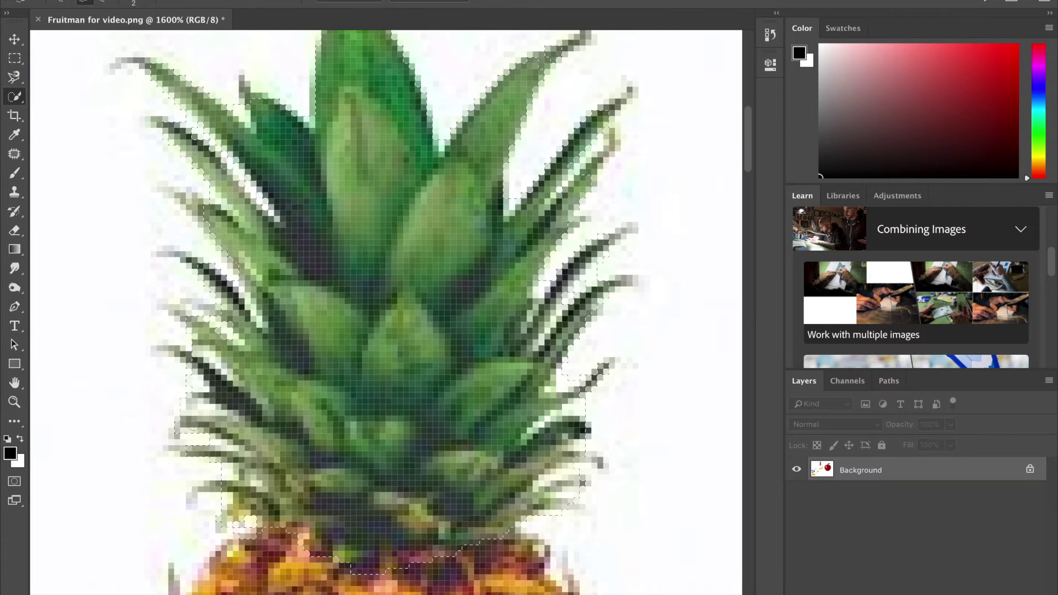
{"action": "left_click", "coordinate": [198, 384]}
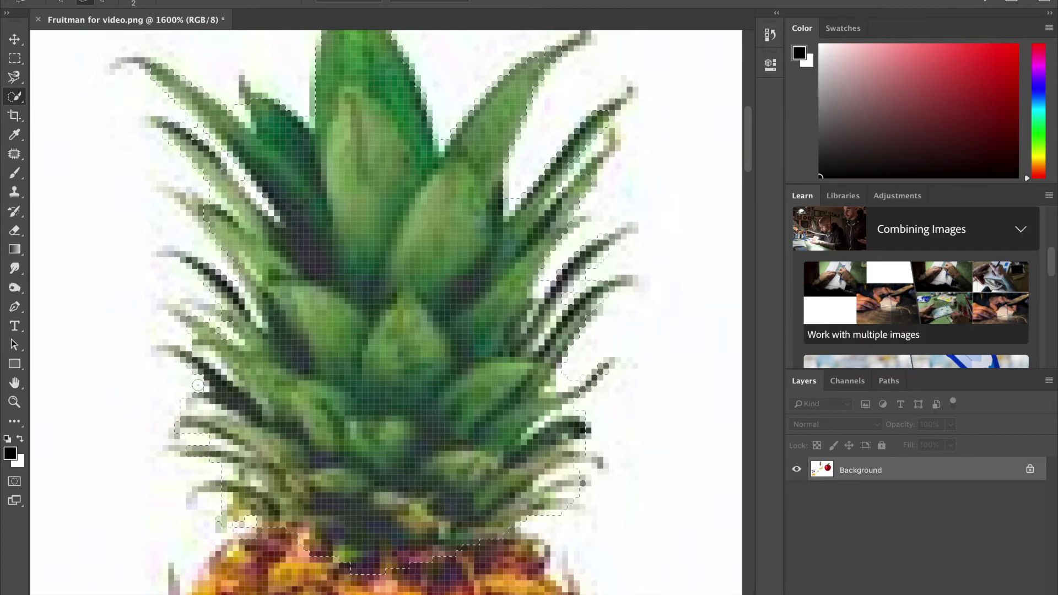
{"action": "scroll", "coordinate": [335, 280], "scroll_direction": "down", "scroll_amount": 5}
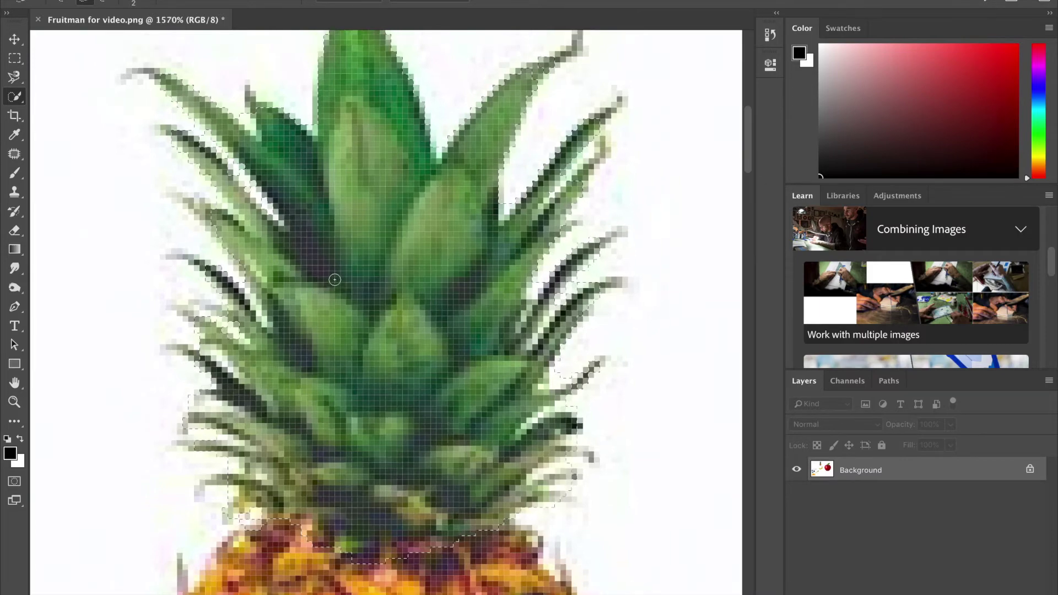
{"action": "scroll", "coordinate": [334, 280], "scroll_direction": "down", "scroll_amount": 5}
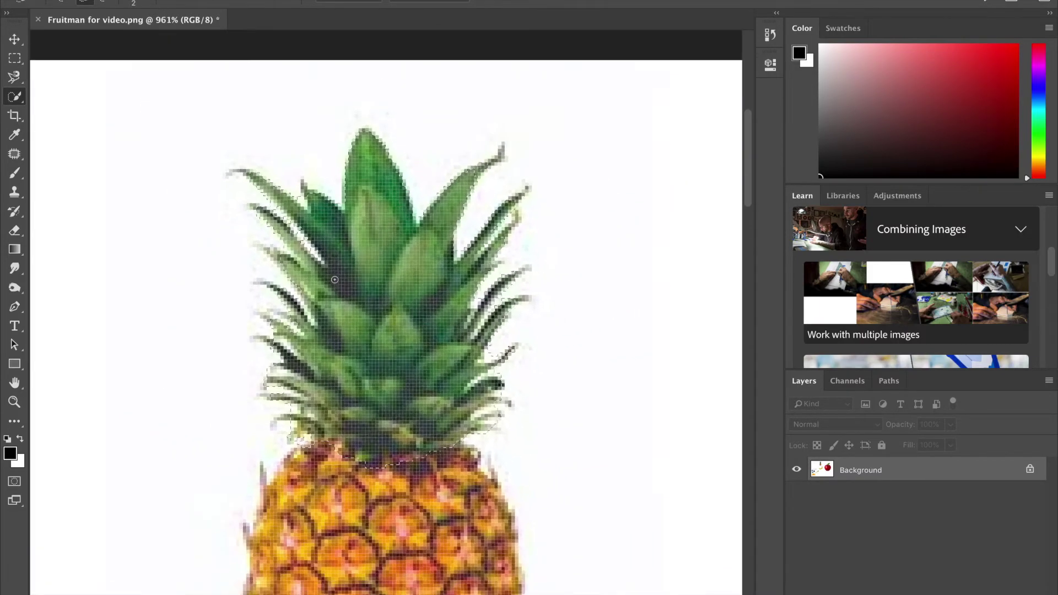
{"action": "scroll", "coordinate": [335, 279], "scroll_direction": "down", "scroll_amount": 5}
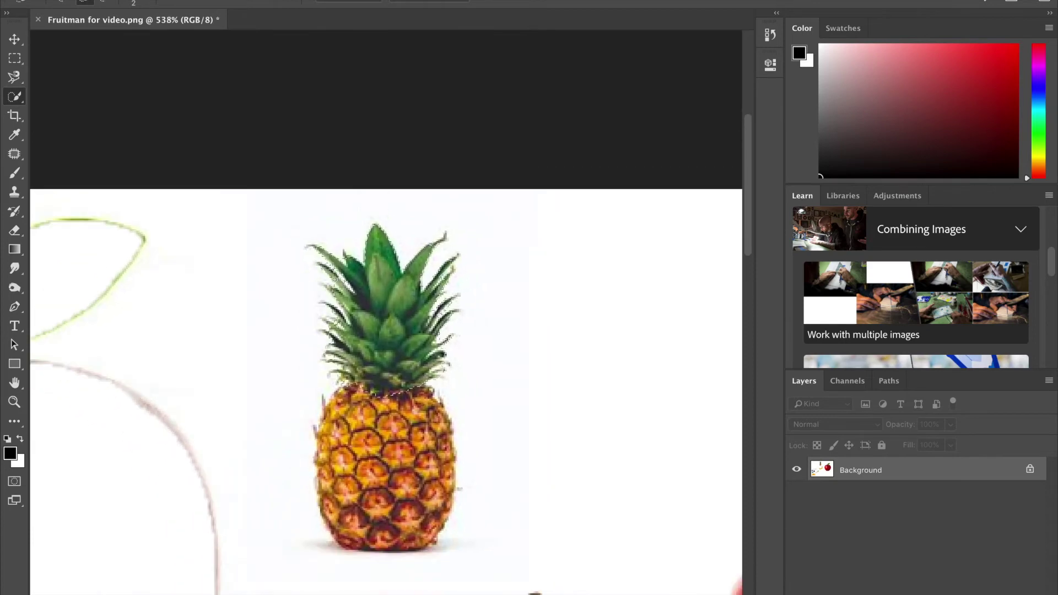
Step: Move the selected pineapple crown onto the top of the red apple, over its stem
{"action": "scroll", "coordinate": [334, 279], "scroll_direction": "down", "scroll_amount": 2}
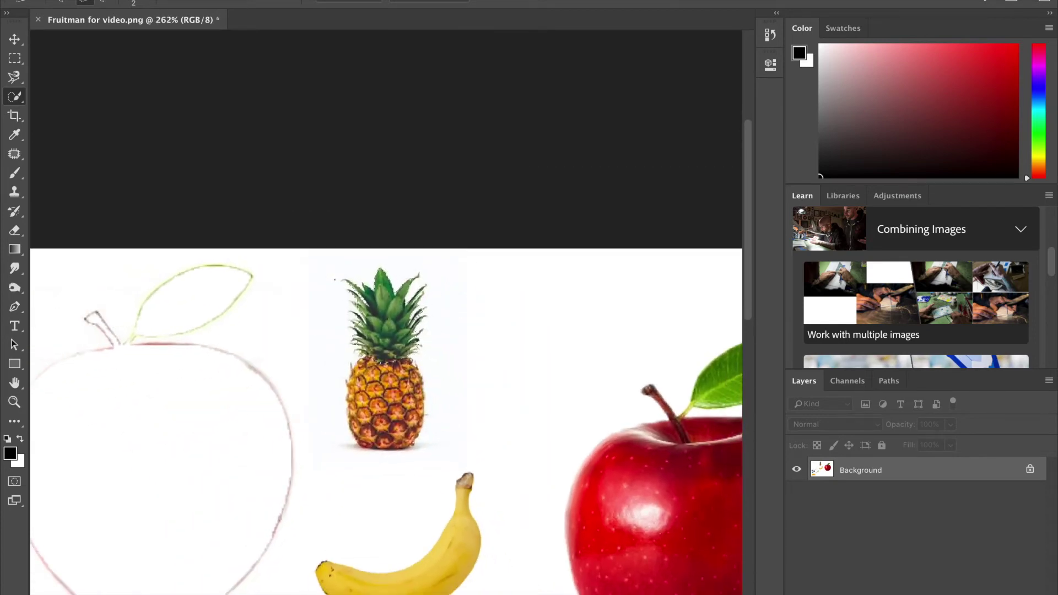
{"action": "scroll", "coordinate": [534, 381], "scroll_direction": "down", "scroll_amount": 5}
{"action": "scroll", "coordinate": [534, 382], "scroll_direction": "right", "scroll_amount": 8}
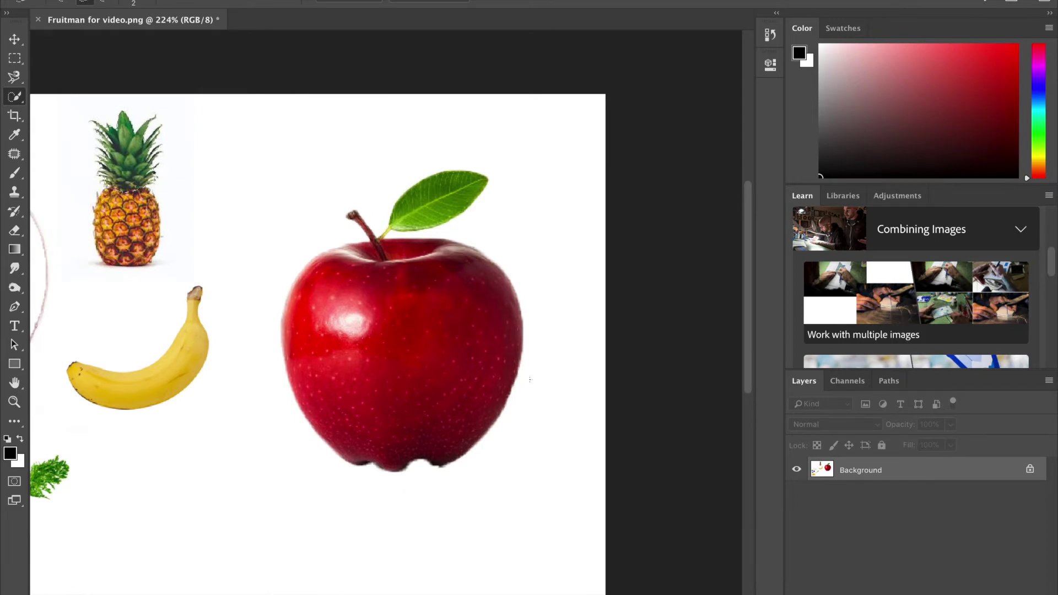
{"action": "left_click", "coordinate": [13, 42]}
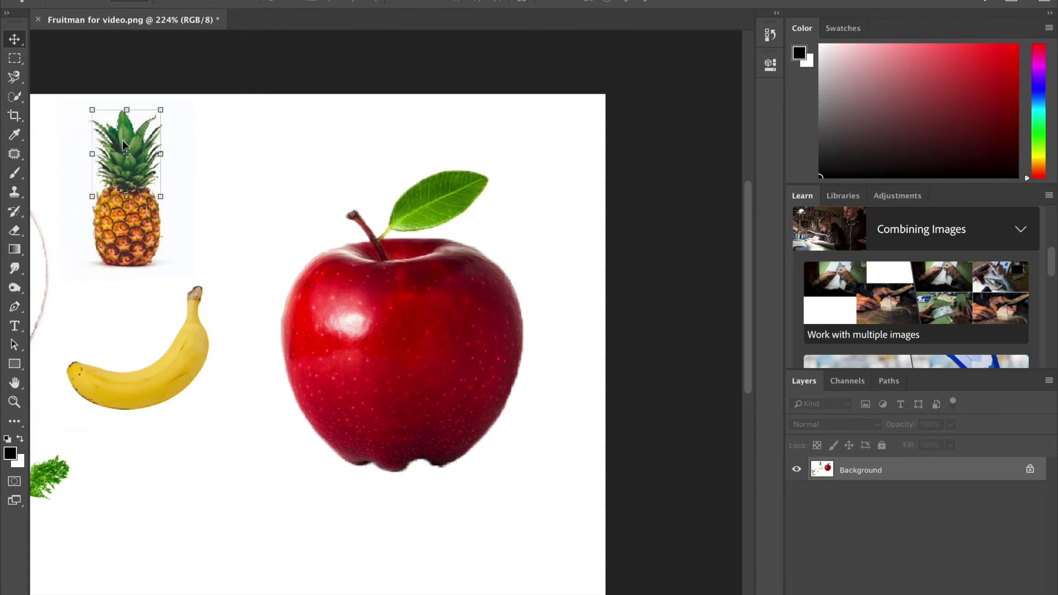
{"action": "left_click_drag", "start_coordinate": [122, 140], "coordinate": [379, 210]}
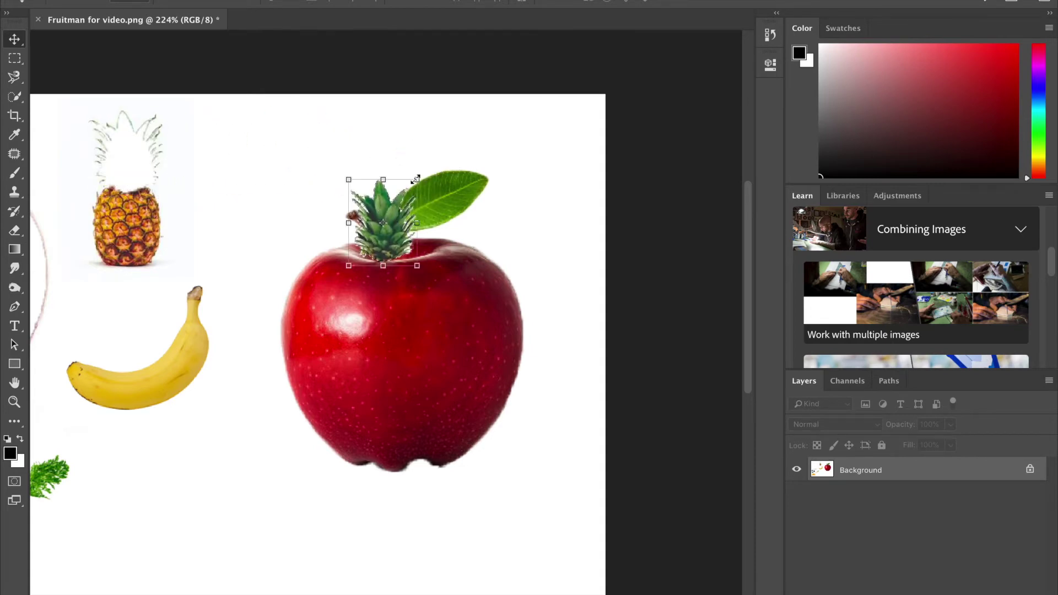
Step: Enlarge the crown to span most of the apple's top, centre it over the stem, apply the transformation and deselect
{"action": "left_click_drag", "start_coordinate": [416, 179], "coordinate": [593, 99]}
{"action": "left_click_drag", "start_coordinate": [452, 159], "coordinate": [410, 180]}
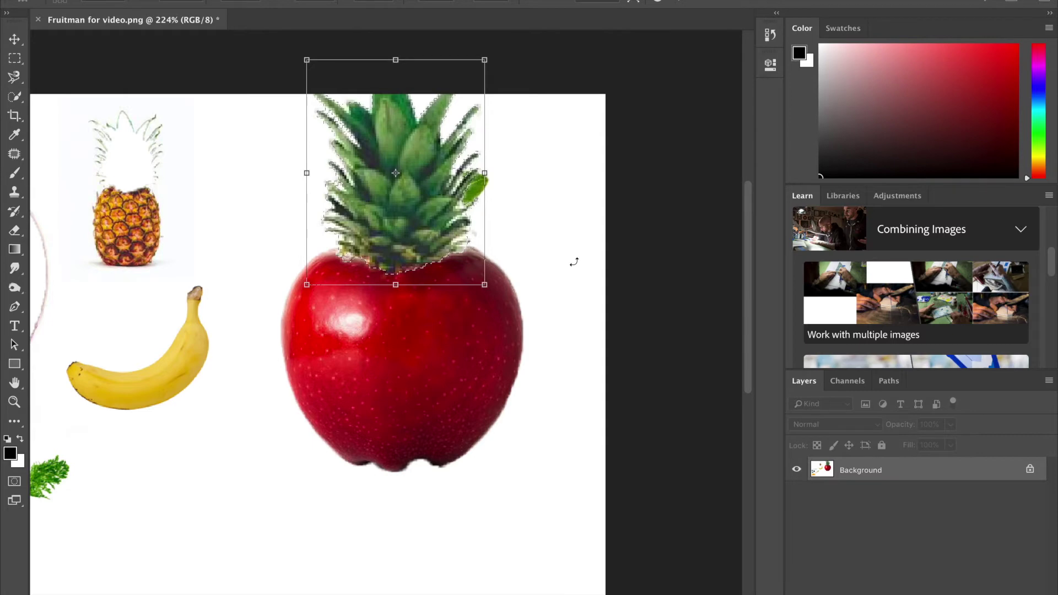
{"action": "key", "text": "v"}
{"action": "left_click", "coordinate": [659, 195]}
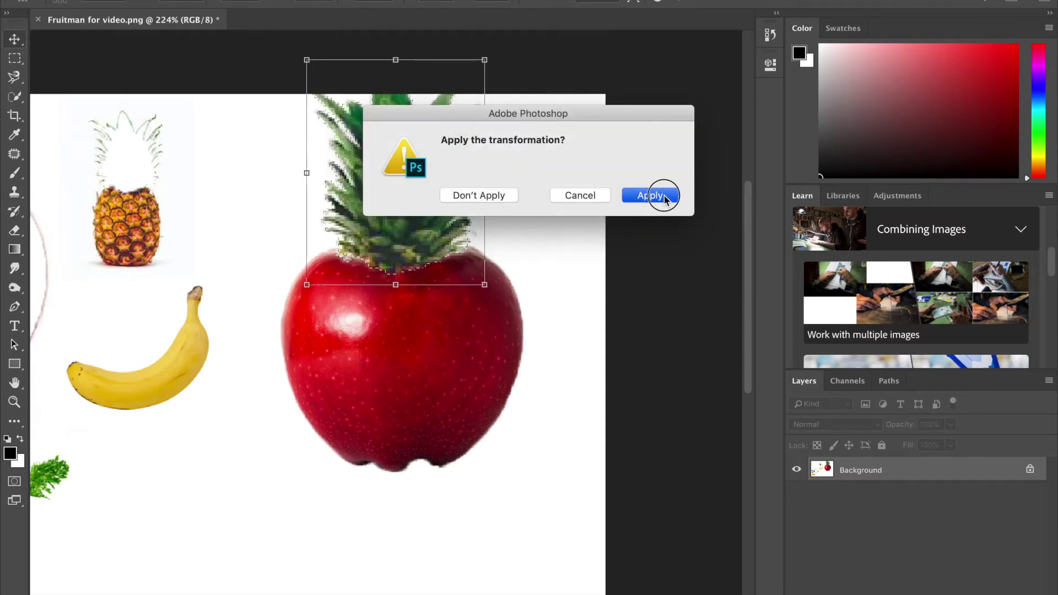
{"action": "key", "text": "ctrl+d"}
Step: Select the lowest of the three blueberries with Quick Selection
{"action": "scroll", "coordinate": [265, 379], "scroll_direction": "left", "scroll_amount": 5}
{"action": "scroll", "coordinate": [266, 379], "scroll_direction": "down", "scroll_amount": 3}
{"action": "scroll", "coordinate": [265, 379], "scroll_direction": "left", "scroll_amount": 2}
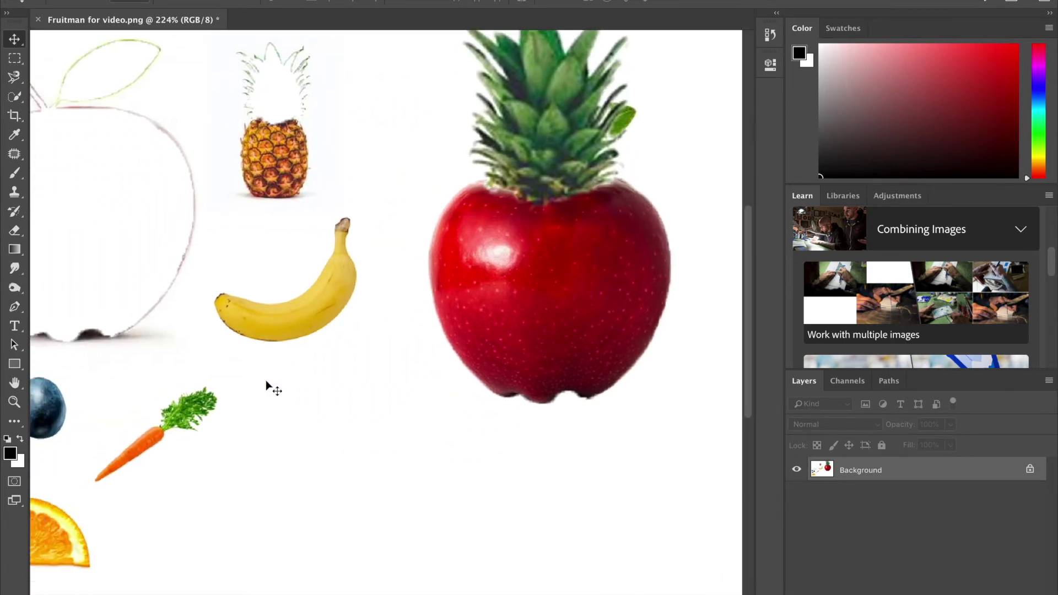
{"action": "scroll", "coordinate": [266, 382], "scroll_direction": "left", "scroll_amount": 3}
{"action": "scroll", "coordinate": [266, 383], "scroll_direction": "down", "scroll_amount": 1}
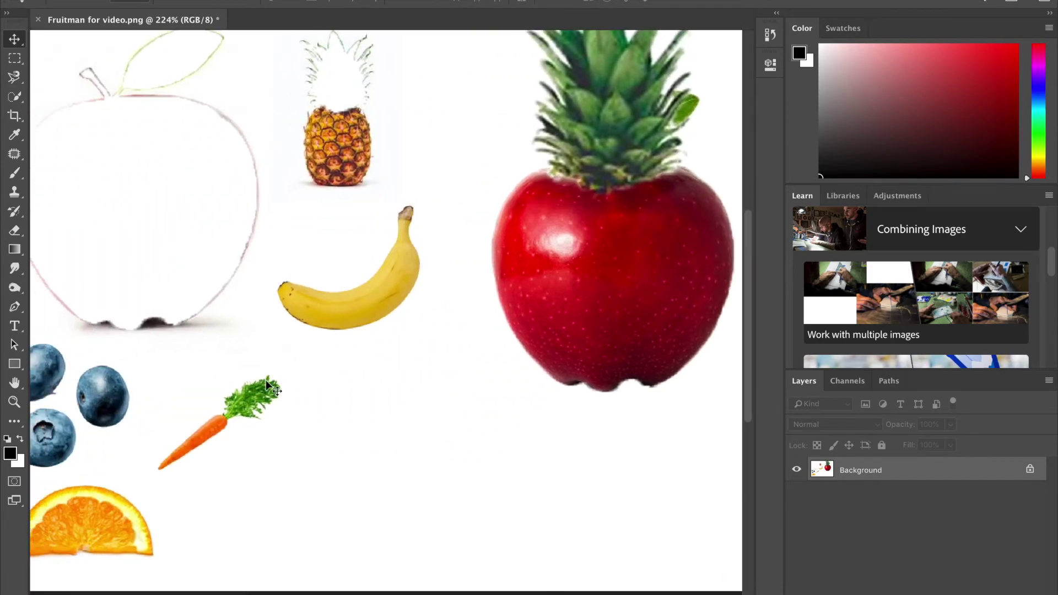
{"action": "scroll", "coordinate": [267, 385], "scroll_direction": "left", "scroll_amount": 2}
{"action": "scroll", "coordinate": [267, 386], "scroll_direction": "down", "scroll_amount": 1}
{"action": "scroll", "coordinate": [267, 381], "scroll_direction": "left", "scroll_amount": 2}
{"action": "scroll", "coordinate": [266, 382], "scroll_direction": "down", "scroll_amount": 1}
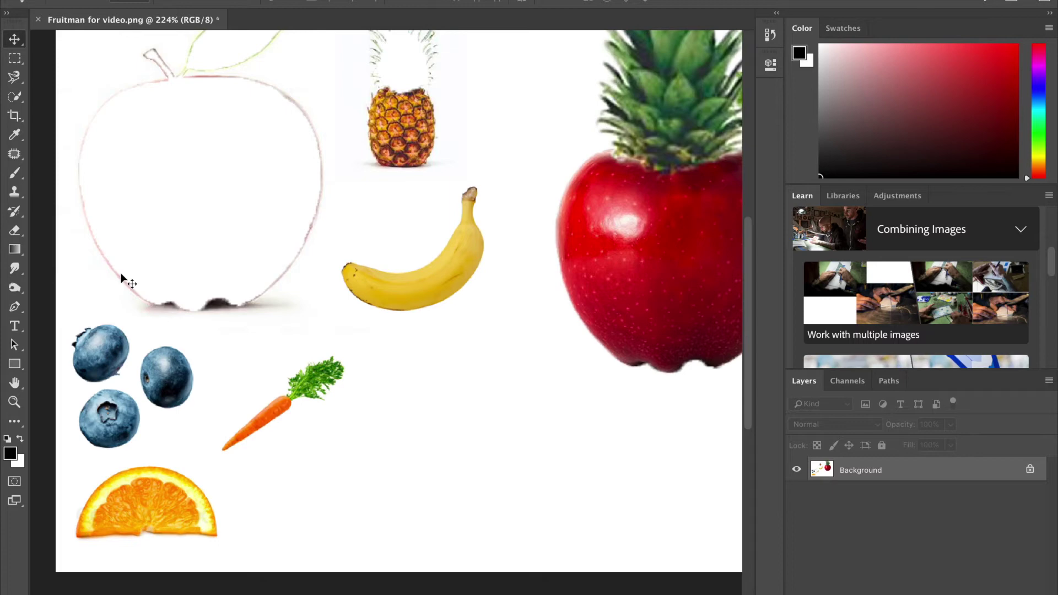
{"action": "left_click", "coordinate": [14, 97]}
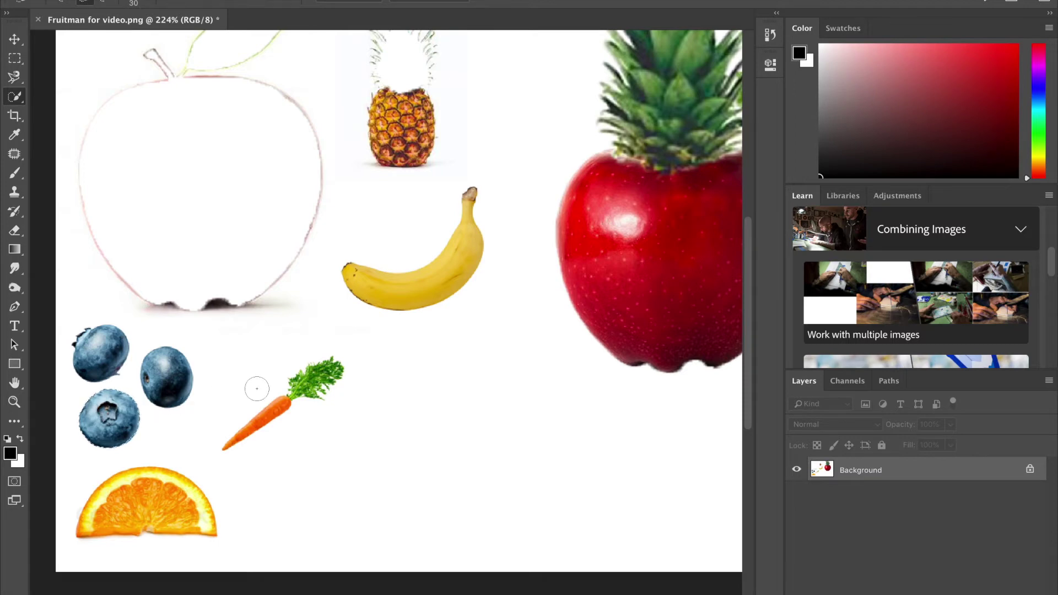
{"action": "scroll", "coordinate": [257, 388], "scroll_direction": "right", "scroll_amount": 2}
{"action": "scroll", "coordinate": [256, 388], "scroll_direction": "up", "scroll_amount": 1}
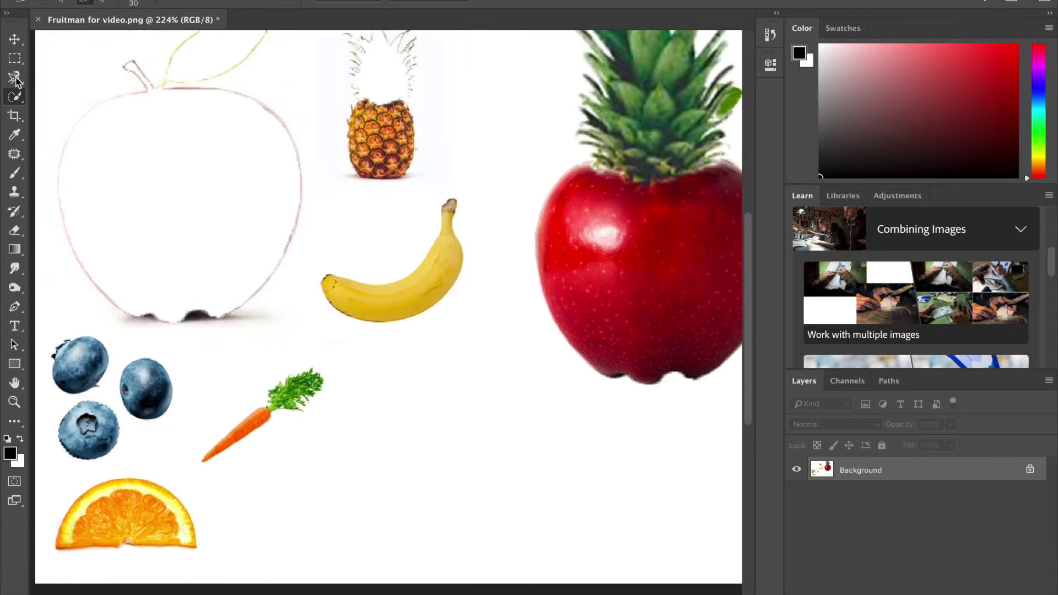
Step: Move the selected blueberry onto the upper right half of the apple as an eye and commit its placement
{"action": "left_click", "coordinate": [14, 38]}
{"action": "left_click_drag", "start_coordinate": [88, 429], "coordinate": [586, 267]}
{"action": "left_click_drag", "start_coordinate": [73, 449], "coordinate": [630, 256]}
{"action": "scroll", "coordinate": [630, 258], "scroll_direction": "right", "scroll_amount": 10}
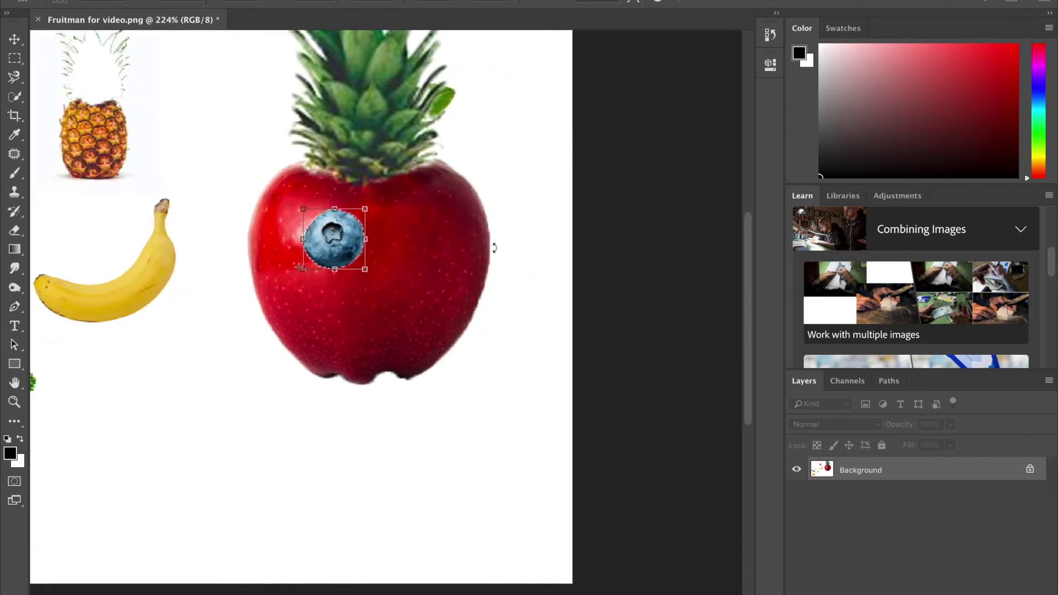
{"action": "left_click_drag", "start_coordinate": [339, 258], "coordinate": [333, 257]}
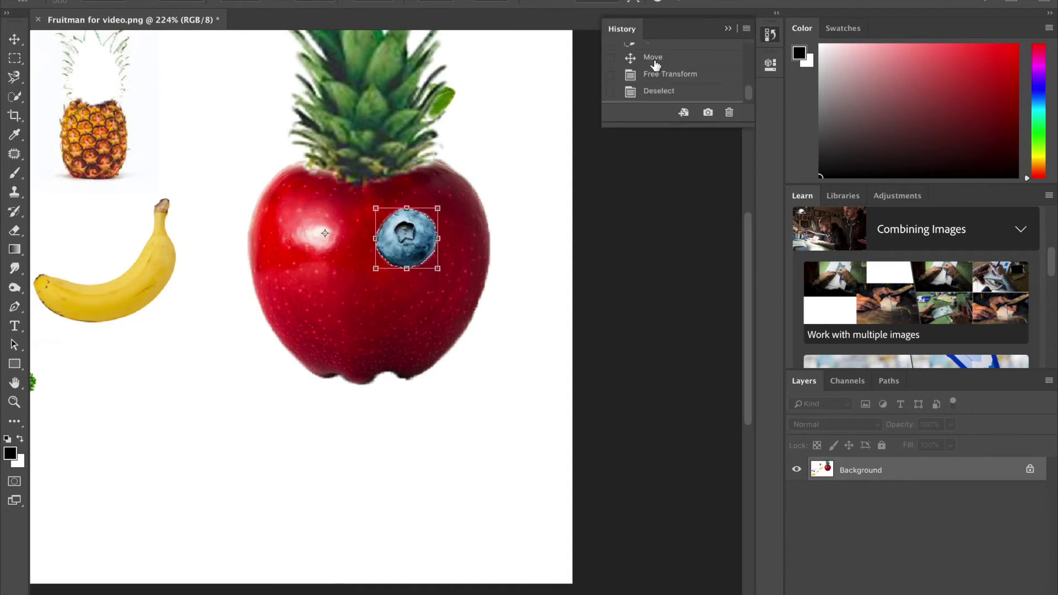
{"action": "left_click", "coordinate": [684, 1]}
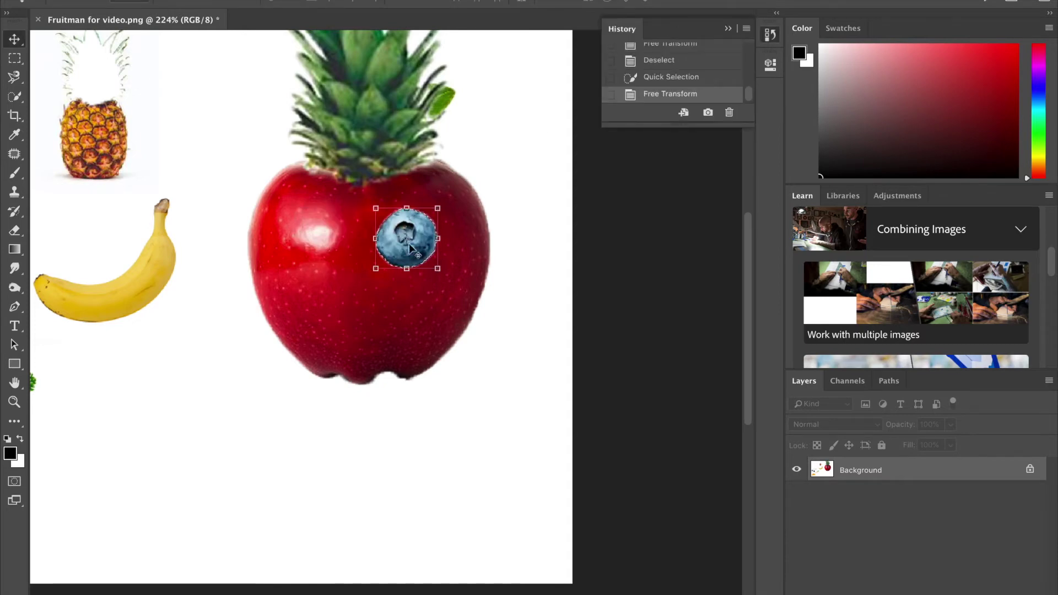
Step: Duplicate the blueberry to the left at the same height as the second eye and deselect it
{"action": "key", "text": "Return"}
{"action": "left_click_drag", "start_coordinate": [420, 246], "coordinate": [337, 248]}
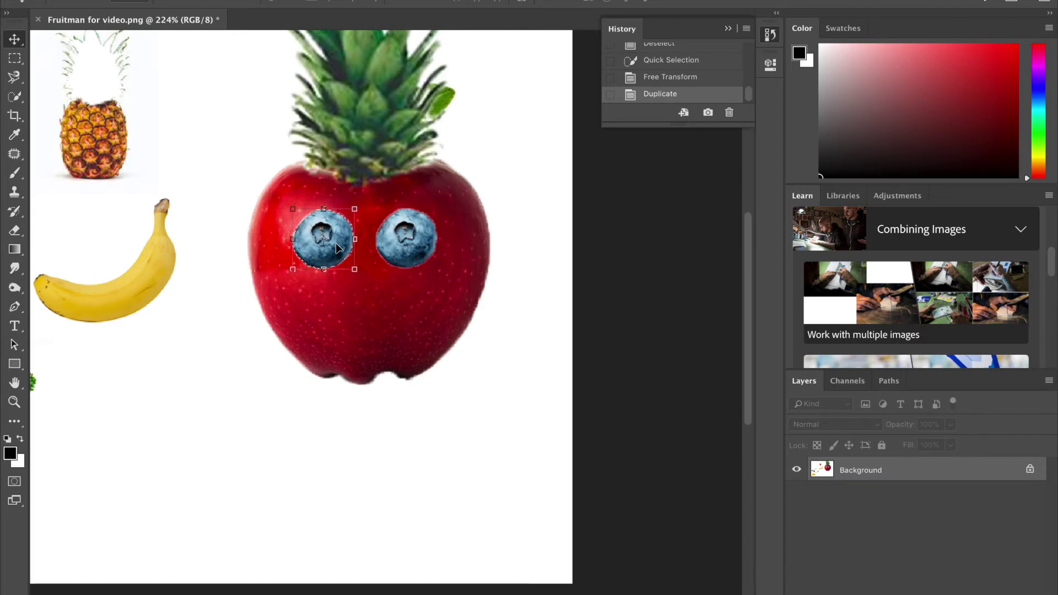
{"action": "key", "text": "ctrl+d"}
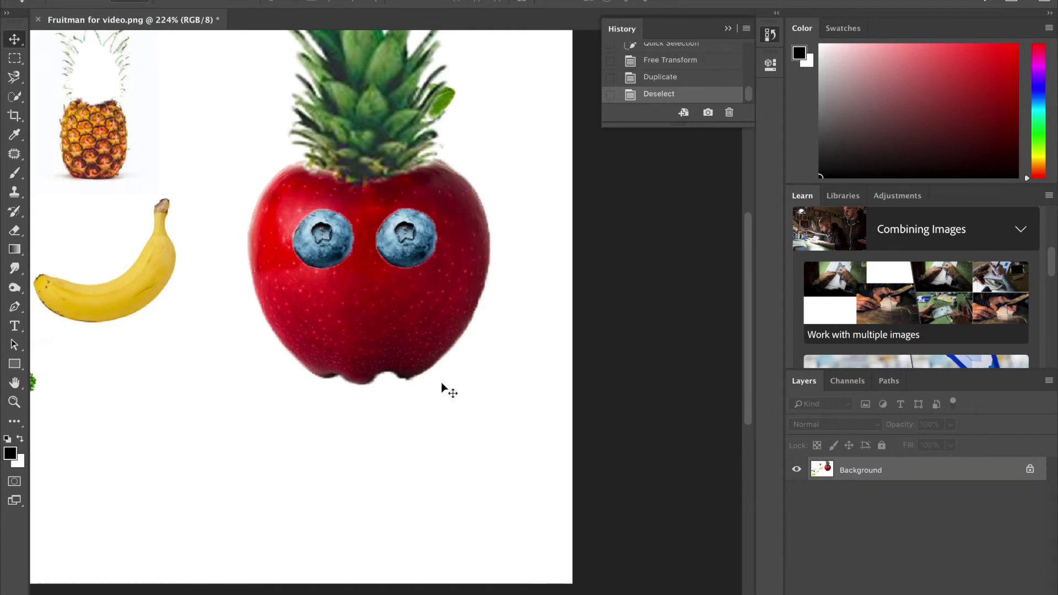
Step: Select the whole orange slice with Quick Selection
{"action": "scroll", "coordinate": [429, 353], "scroll_direction": "left", "scroll_amount": 10}
{"action": "scroll", "coordinate": [430, 352], "scroll_direction": "down", "scroll_amount": 2}
{"action": "scroll", "coordinate": [428, 349], "scroll_direction": "right", "scroll_amount": 5}
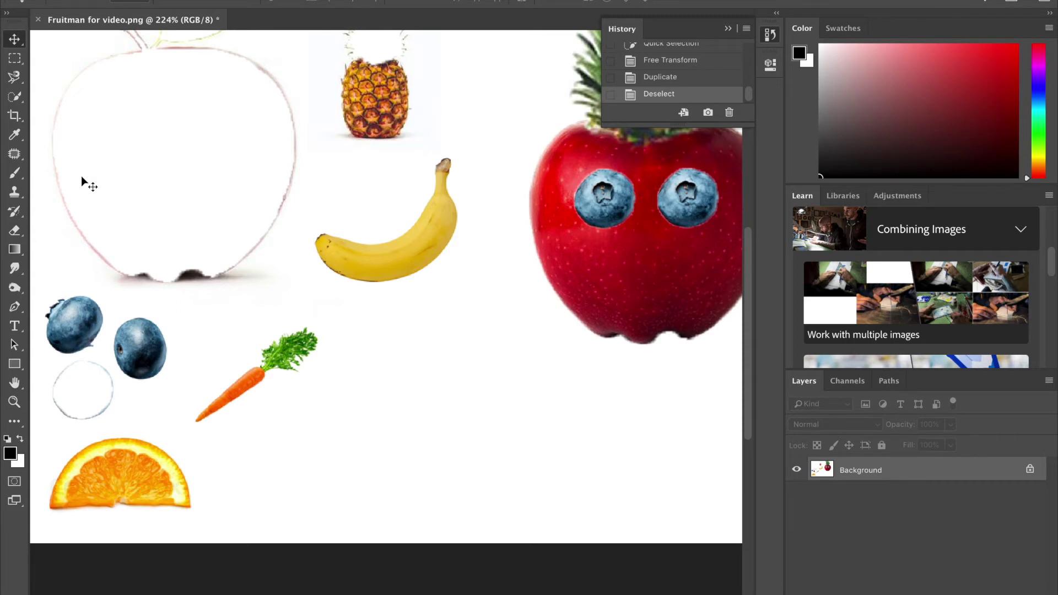
{"action": "left_click", "coordinate": [15, 97]}
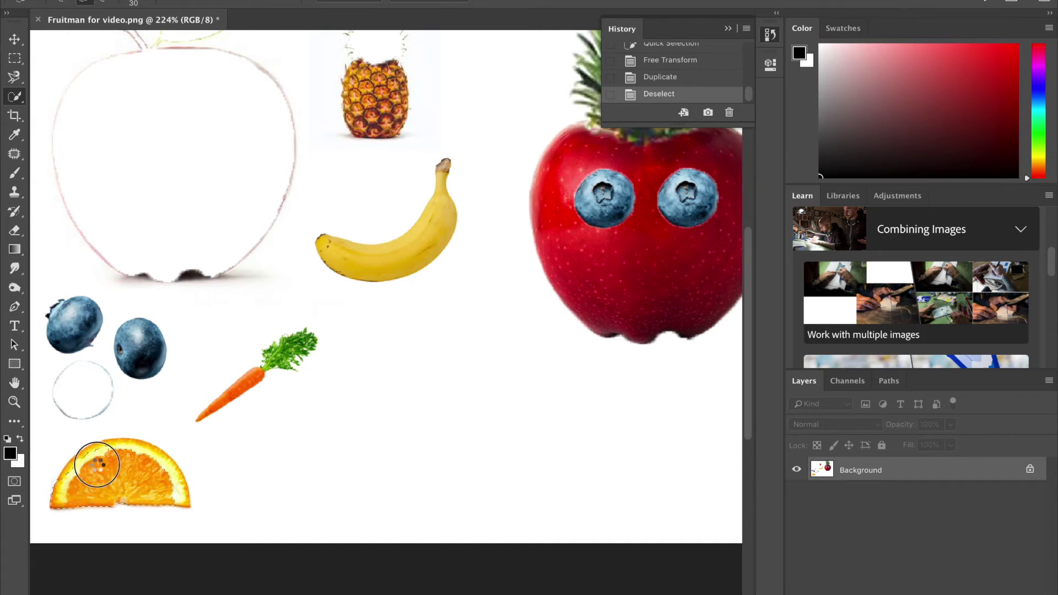
{"action": "left_click", "coordinate": [113, 460]}
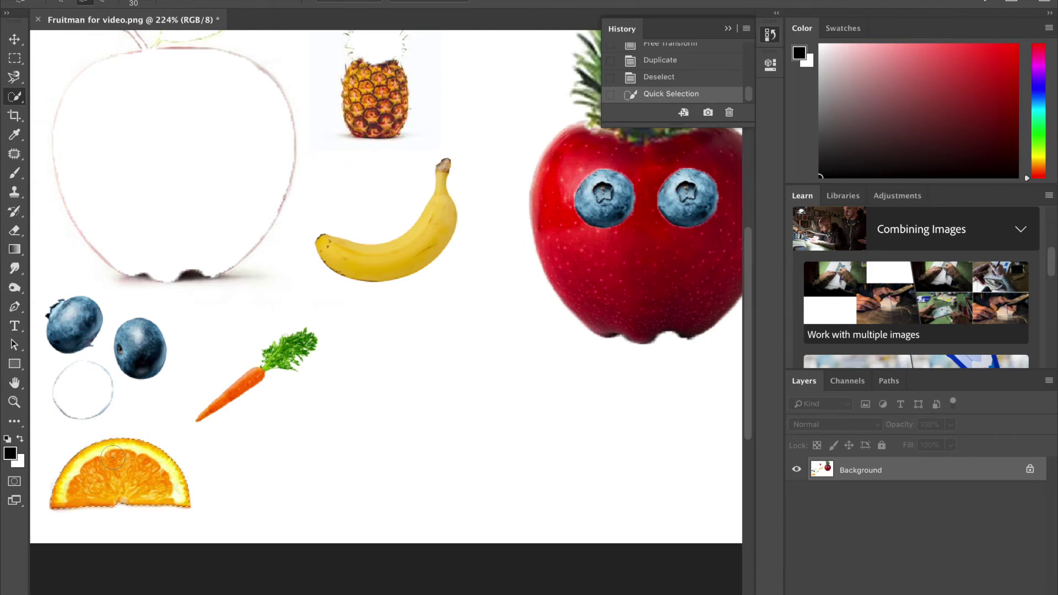
Step: Rotate the orange slice by half a turn so its flat edge faces up, and apply the transformation
{"action": "left_click", "coordinate": [16, 46]}
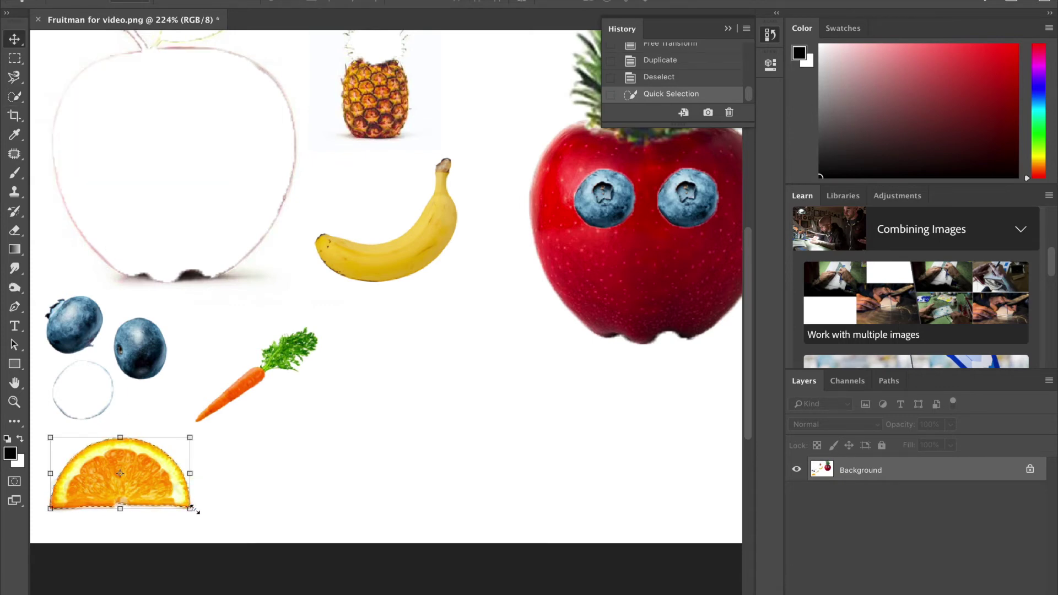
{"action": "left_click_drag", "start_coordinate": [201, 515], "coordinate": [45, 435]}
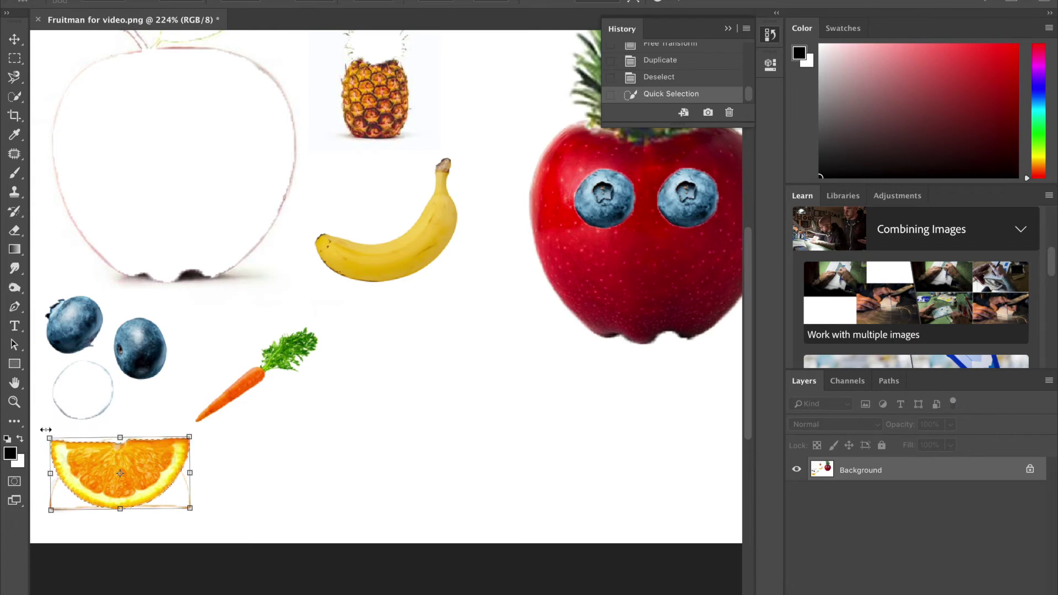
{"action": "left_click", "coordinate": [15, 38]}
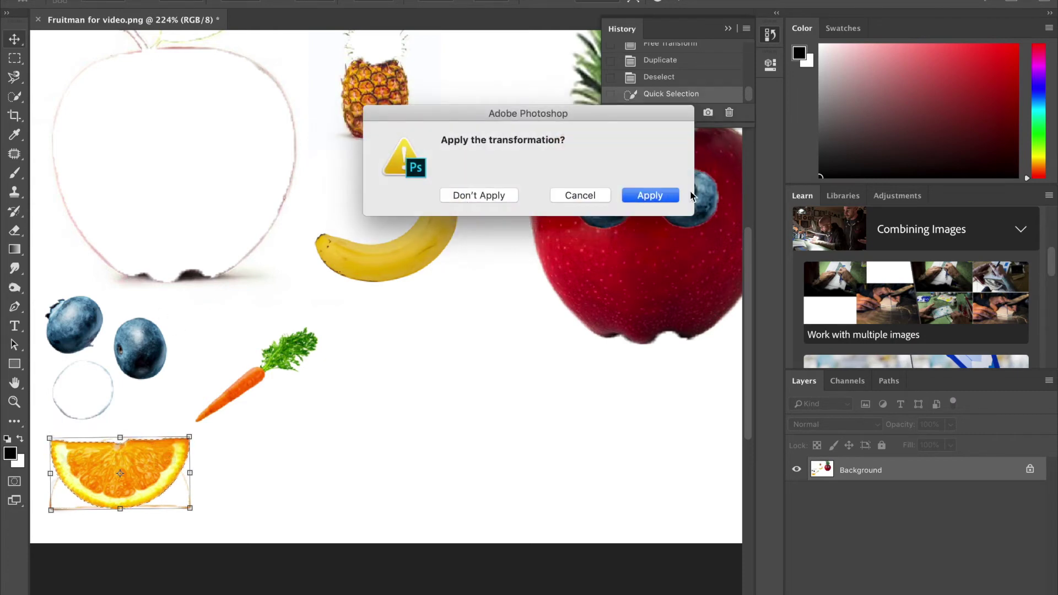
{"action": "left_click", "coordinate": [672, 197]}
Step: Move the orange slice onto the apple below the blueberry eyes as a mouth and deselect it
{"action": "left_click_drag", "start_coordinate": [141, 471], "coordinate": [669, 276]}
{"action": "scroll", "coordinate": [614, 394], "scroll_direction": "right", "scroll_amount": 3}
{"action": "scroll", "coordinate": [614, 394], "scroll_direction": "up", "scroll_amount": 1}
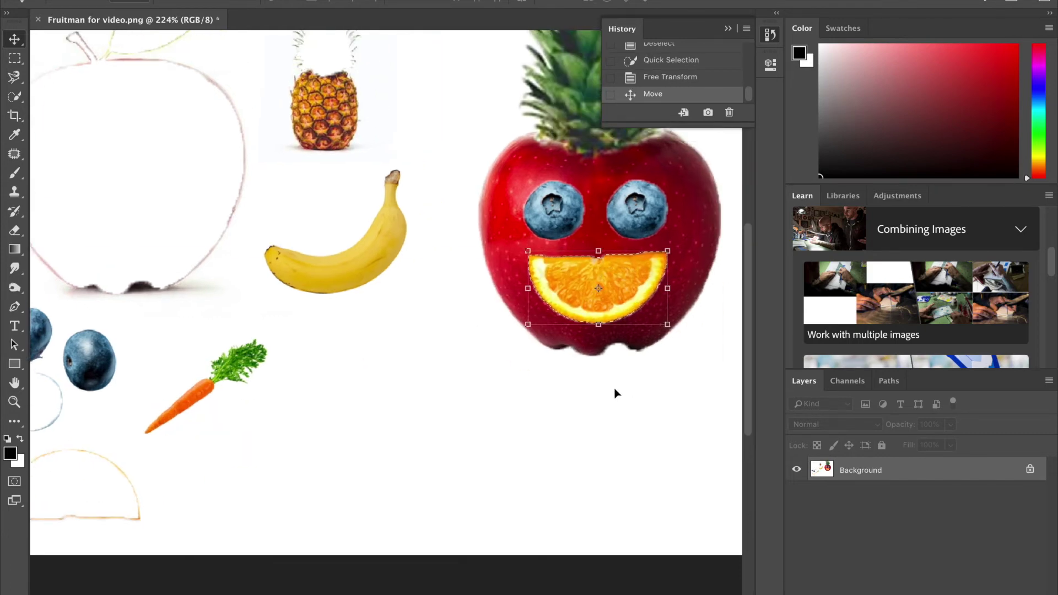
{"action": "scroll", "coordinate": [615, 395], "scroll_direction": "right", "scroll_amount": 3}
{"action": "key", "text": "ctrl+d"}
Step: Select the whole banana with Quick Selection and activate the Move tool for it
{"action": "scroll", "coordinate": [240, 365], "scroll_direction": "left", "scroll_amount": 3}
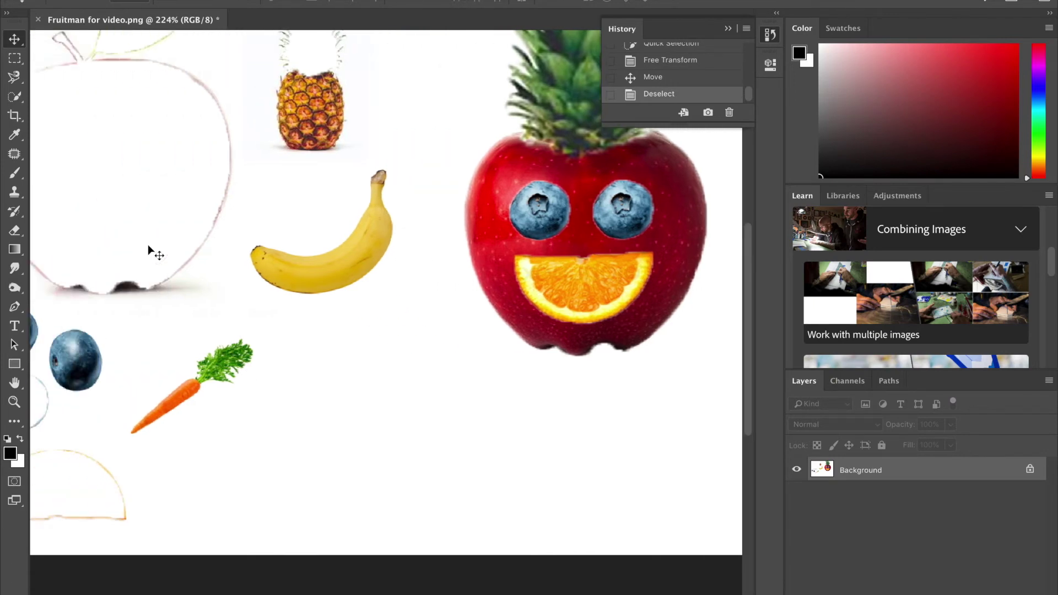
{"action": "left_click", "coordinate": [15, 97]}
{"action": "left_click", "coordinate": [293, 270]}
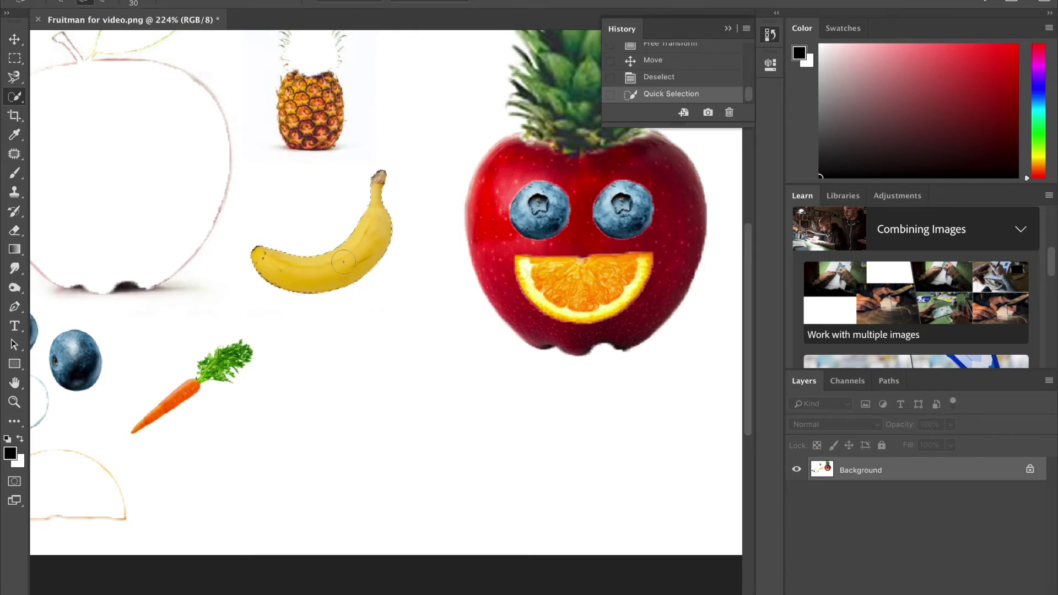
{"action": "scroll", "coordinate": [435, 257], "scroll_direction": "right", "scroll_amount": 6}
{"action": "scroll", "coordinate": [436, 257], "scroll_direction": "up", "scroll_amount": 2}
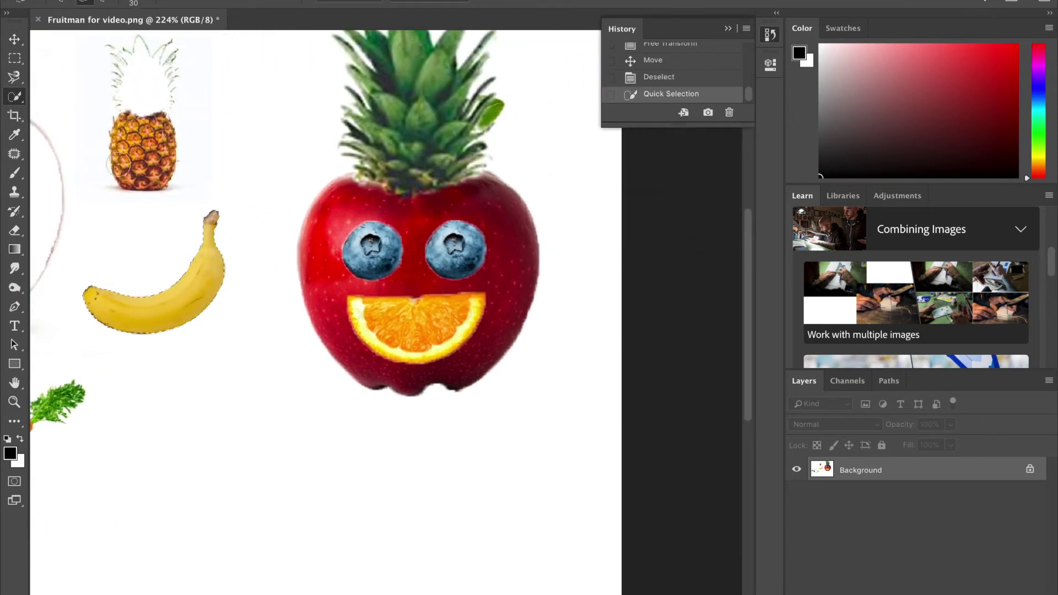
{"action": "left_click", "coordinate": [14, 38]}
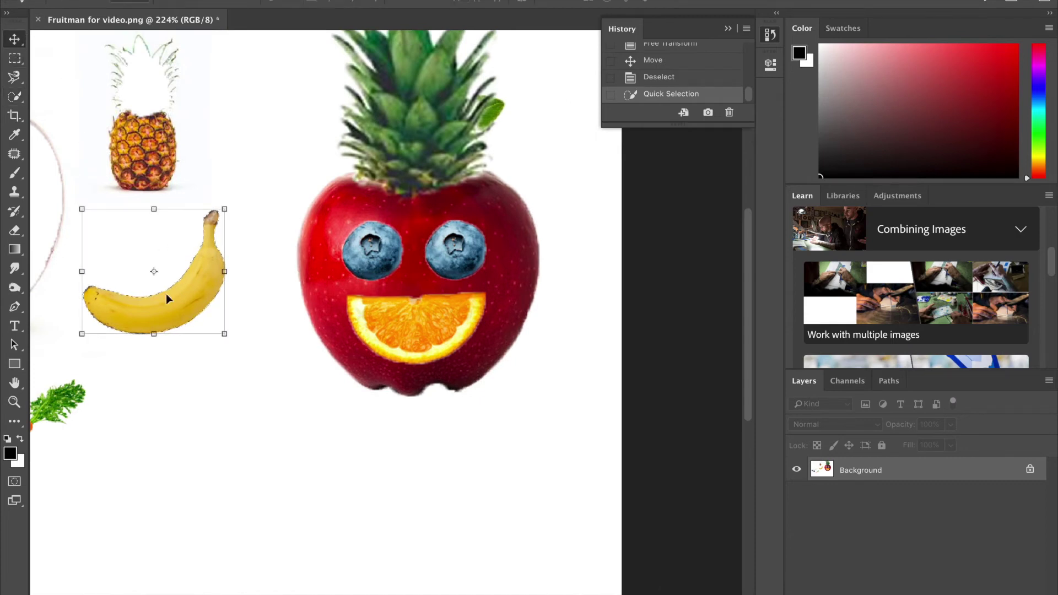
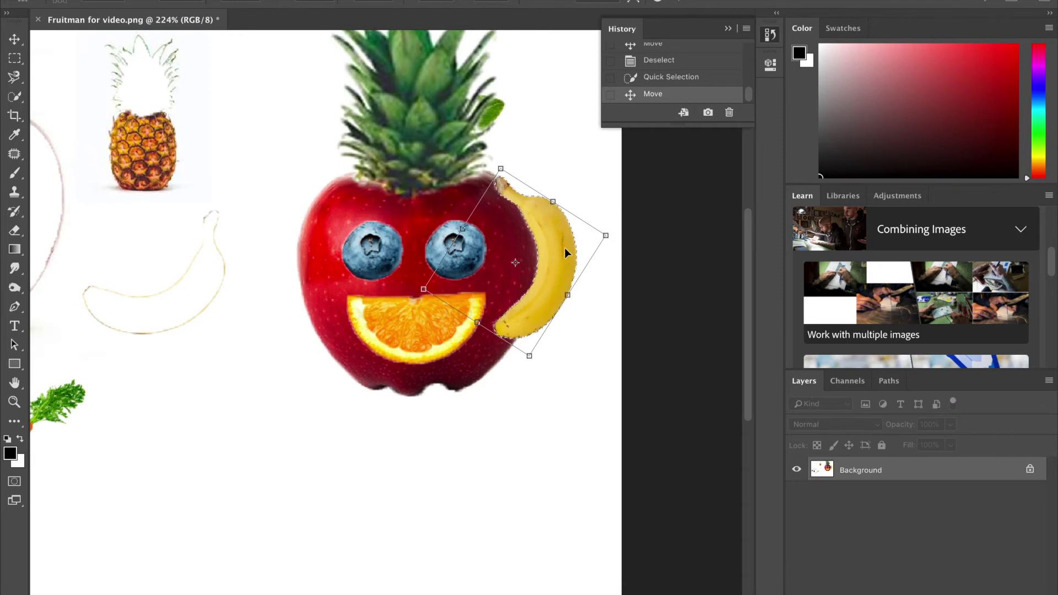
Step: Revert the history to the banana's Free Transform beside the apple's right edge, and deselect the banana ear
{"action": "left_click", "coordinate": [683, 59]}
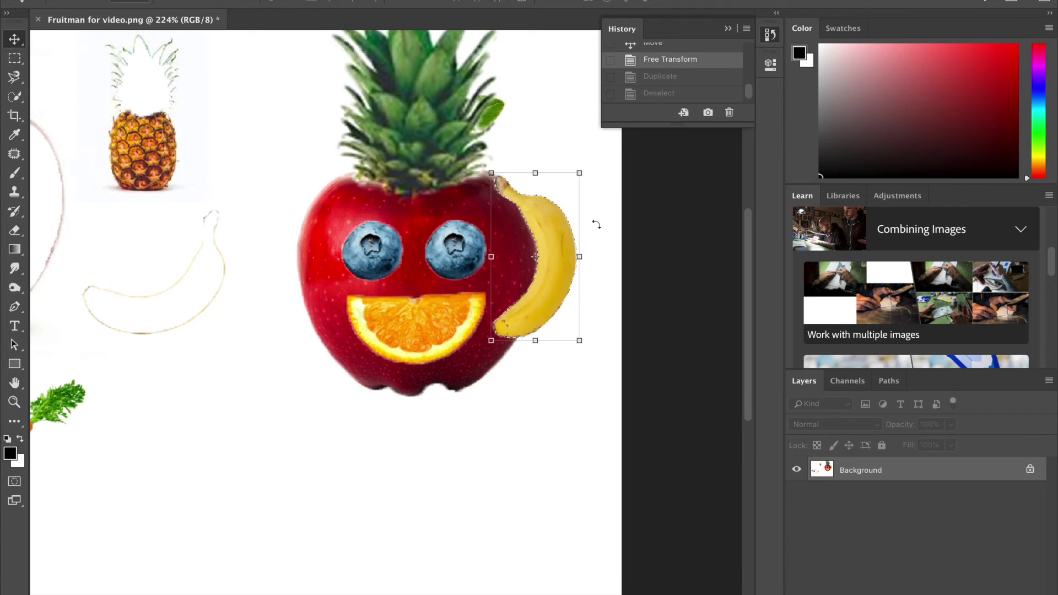
{"action": "key", "text": "Return"}
{"action": "key", "text": "ctrl+d"}
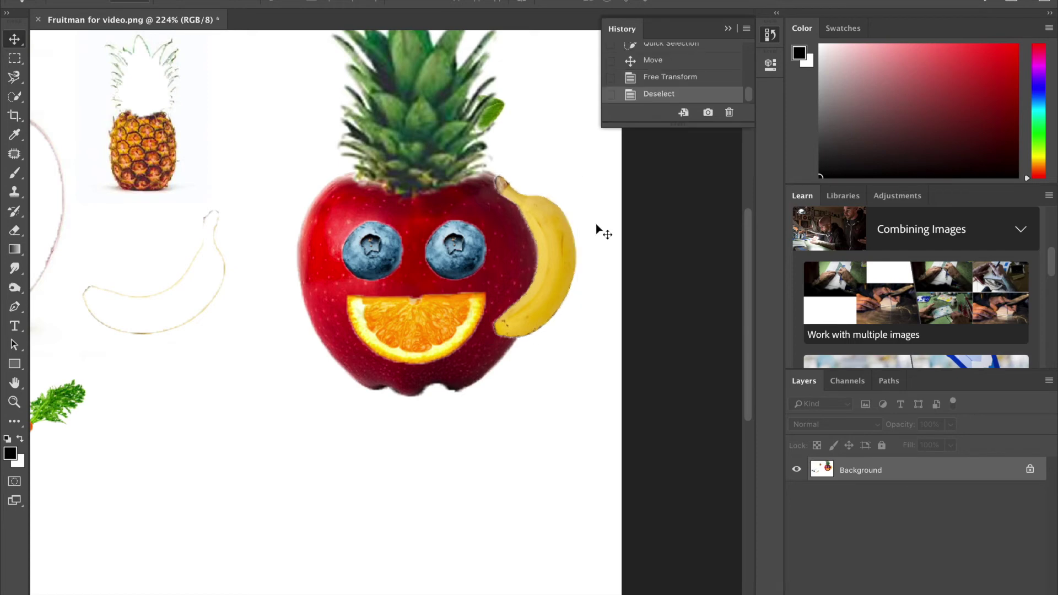
Step: Select the banana ear with Quick Selection and place a duplicate of it on the empty area over the original banana's outline
{"action": "left_click", "coordinate": [15, 98]}
{"action": "left_click", "coordinate": [556, 255]}
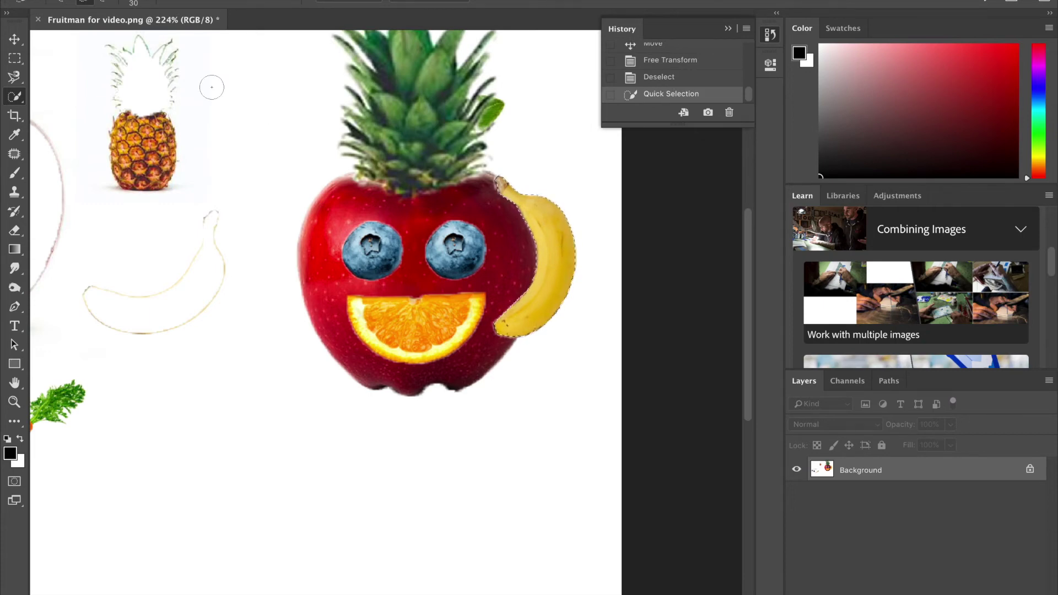
{"action": "key", "text": "v"}
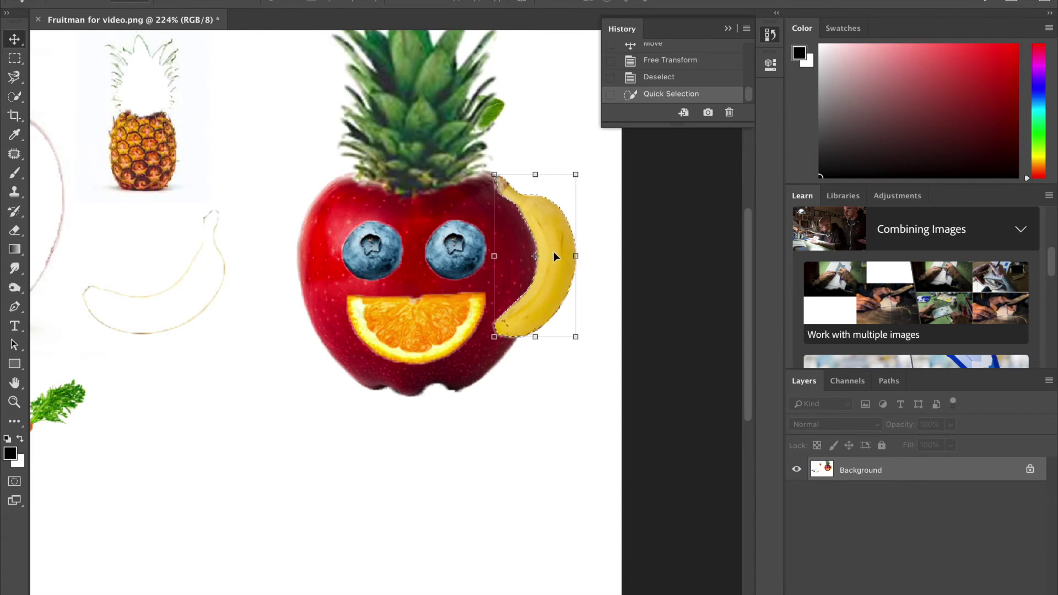
{"action": "left_click_drag", "start_coordinate": [555, 256], "coordinate": [224, 312]}
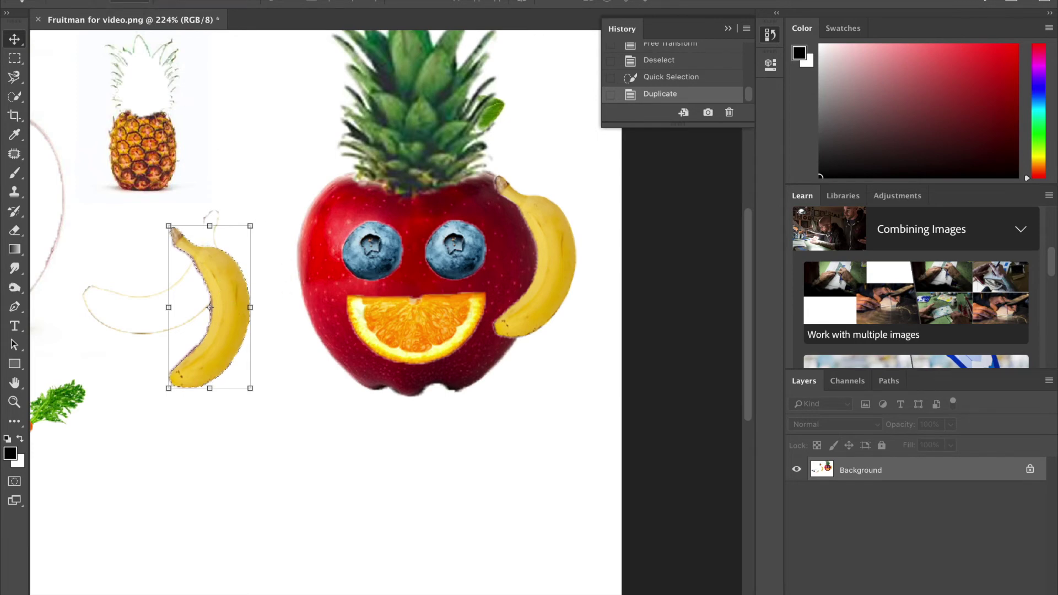
Step: Flip the duplicated banana horizontally, position it against the apple's left edge as the second ear, and deselect it
{"action": "left_click", "coordinate": [242, 0]}
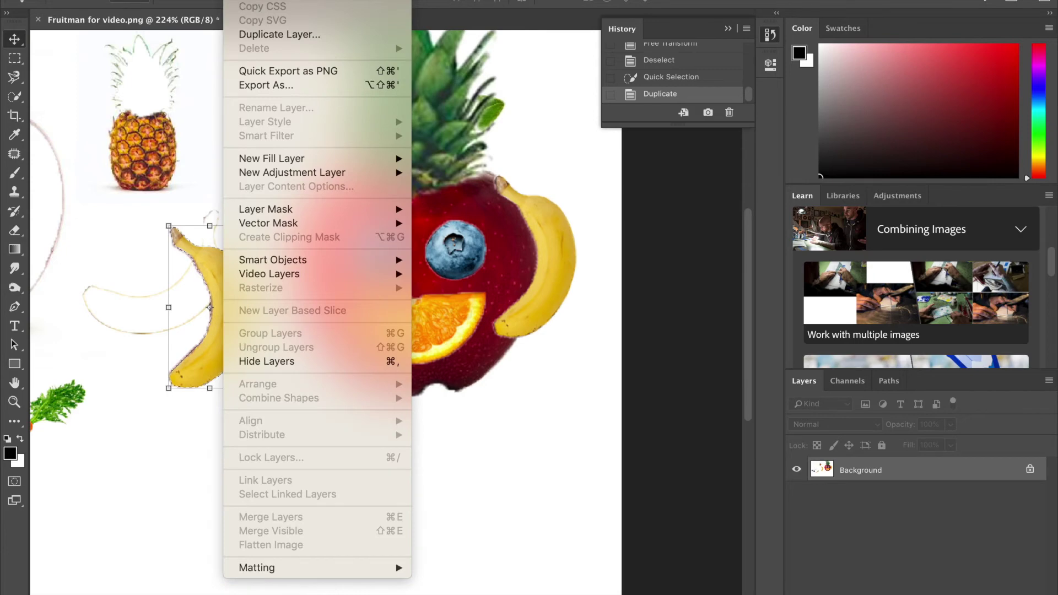
{"action": "mouse_move", "coordinate": [252, 0]}
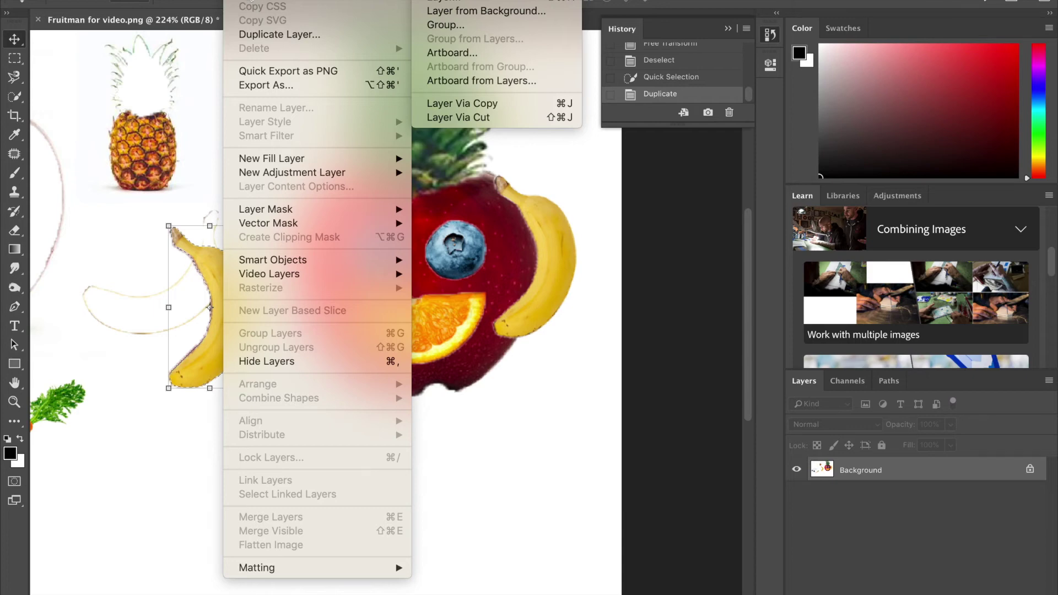
{"action": "mouse_move", "coordinate": [196, 1]}
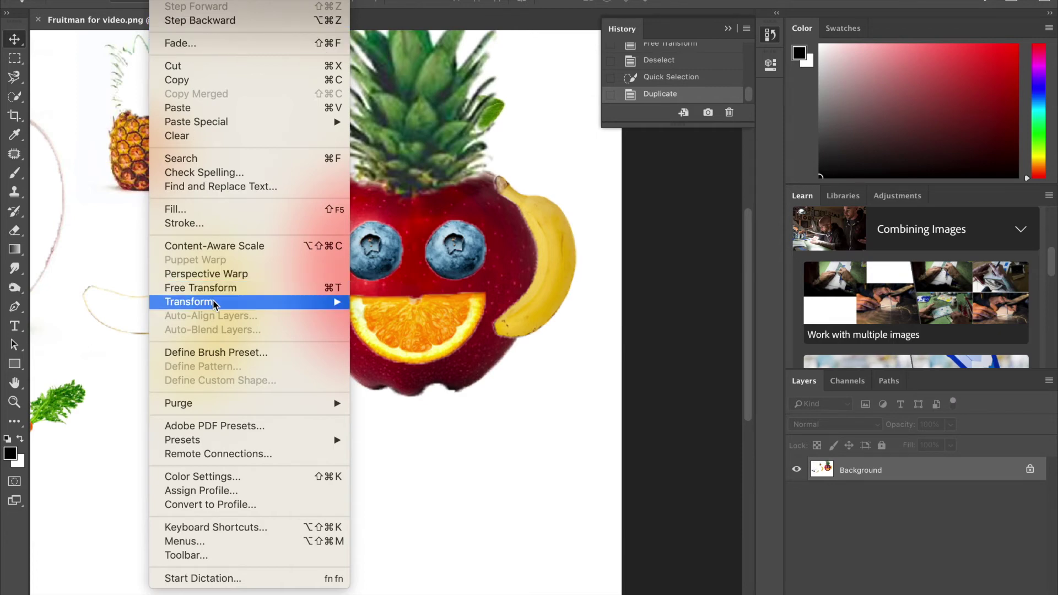
{"action": "mouse_move", "coordinate": [337, 308]}
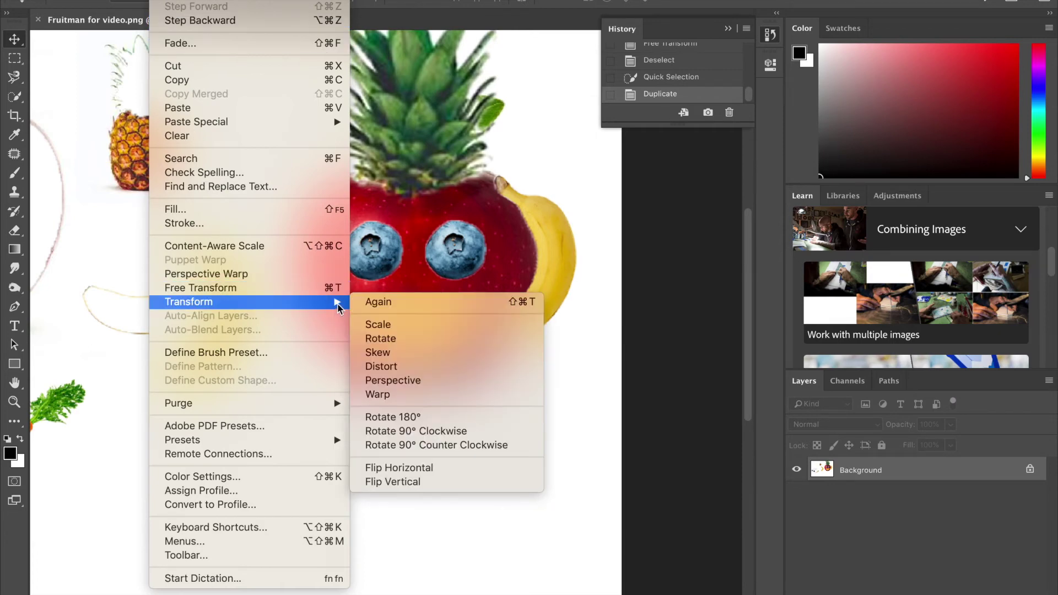
{"action": "left_click", "coordinate": [401, 468]}
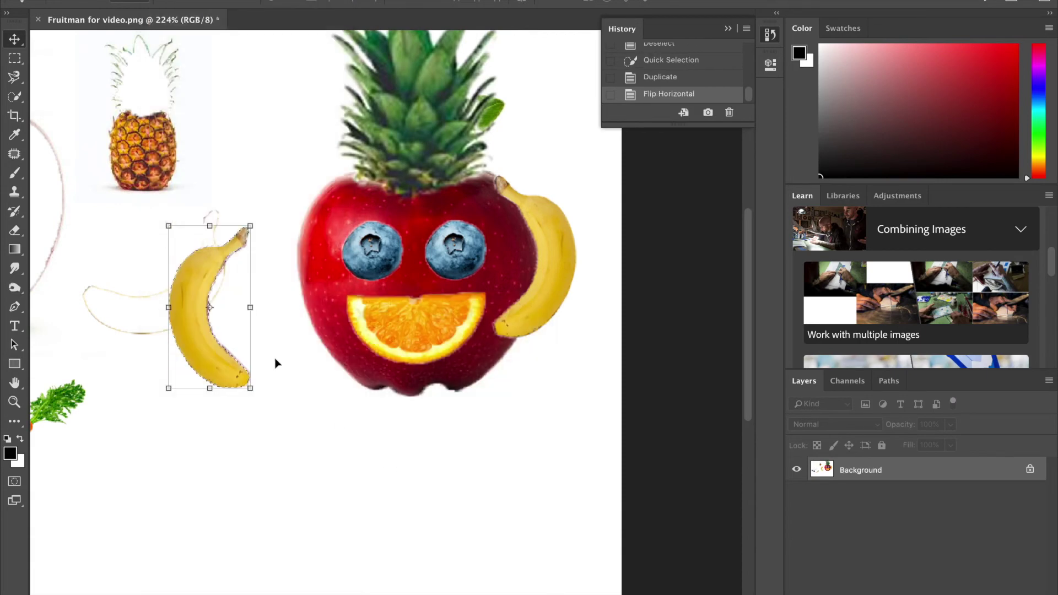
{"action": "left_click_drag", "start_coordinate": [193, 323], "coordinate": [283, 274]}
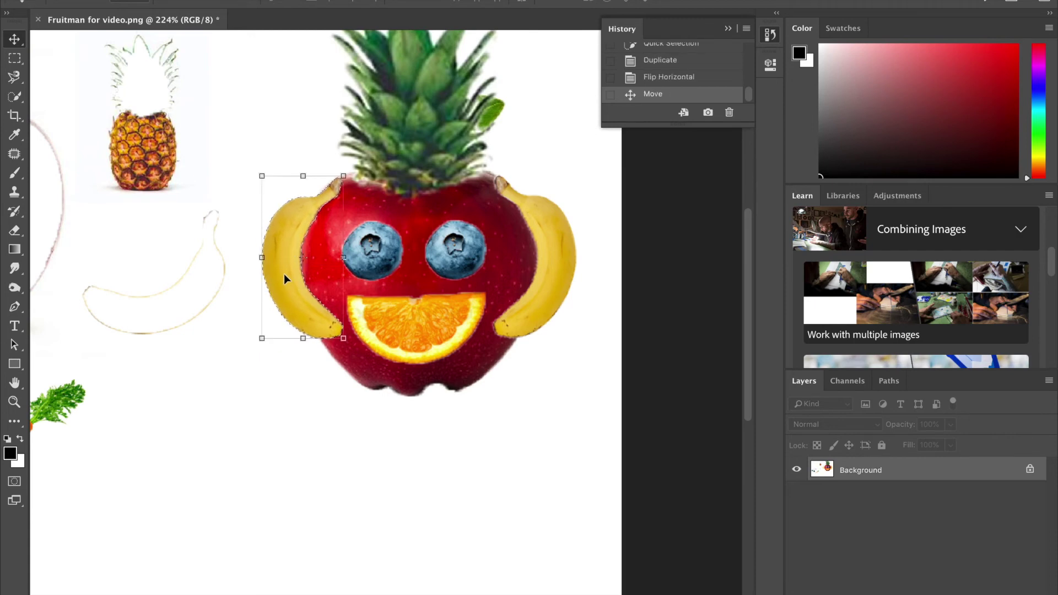
{"action": "key", "text": "ctrl+d"}
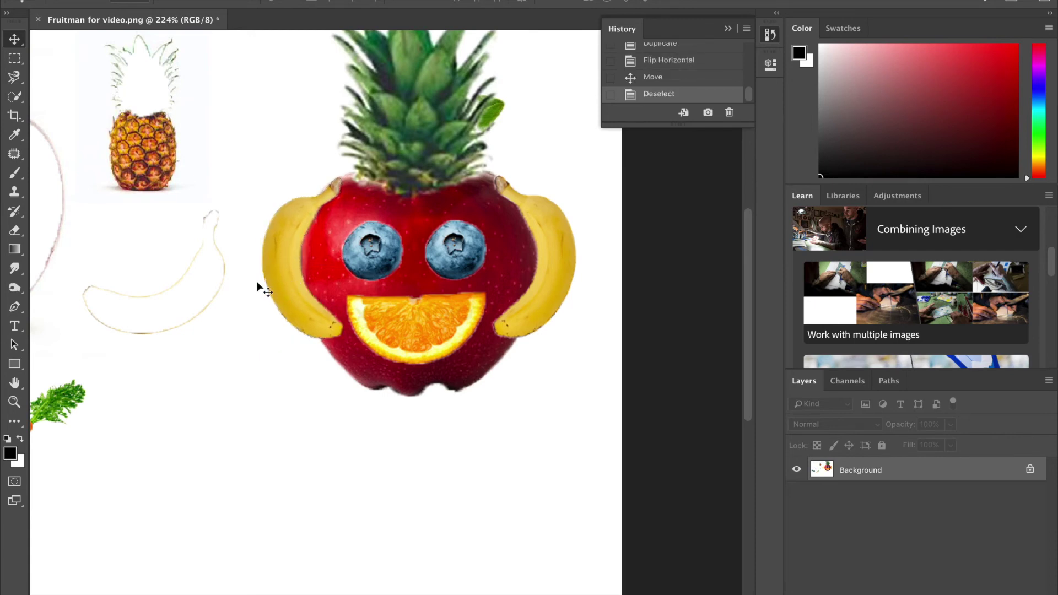
Step: Select the whole carrot, including its green leaves, with Quick Selection using a brush size of 9
{"action": "scroll", "coordinate": [256, 281], "scroll_direction": "left", "scroll_amount": 5}
{"action": "scroll", "coordinate": [256, 281], "scroll_direction": "down", "scroll_amount": 2}
{"action": "scroll", "coordinate": [256, 281], "scroll_direction": "left", "scroll_amount": 2}
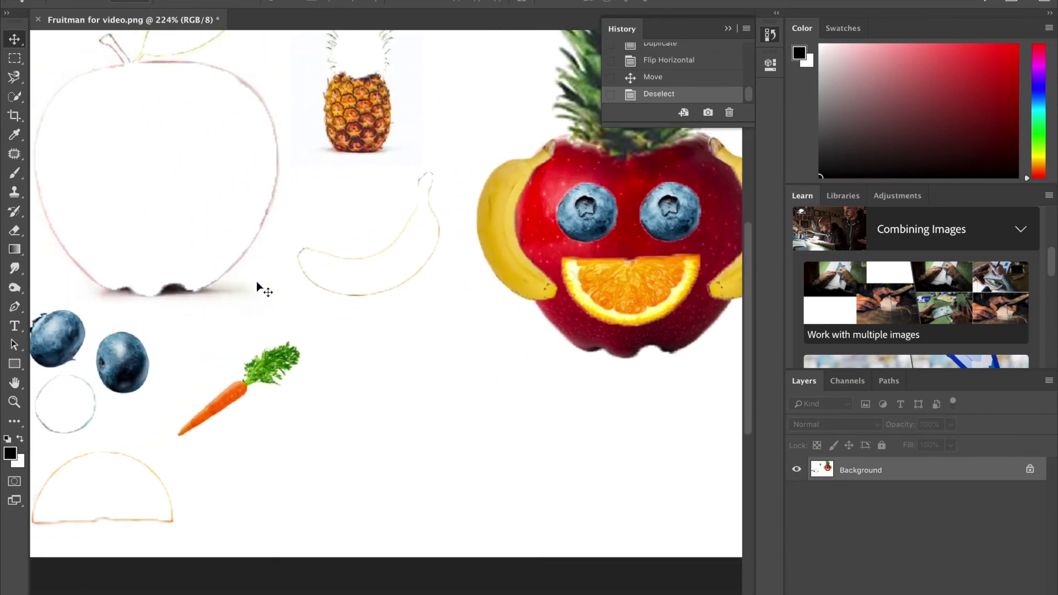
{"action": "scroll", "coordinate": [237, 385], "scroll_direction": "left", "scroll_amount": 1}
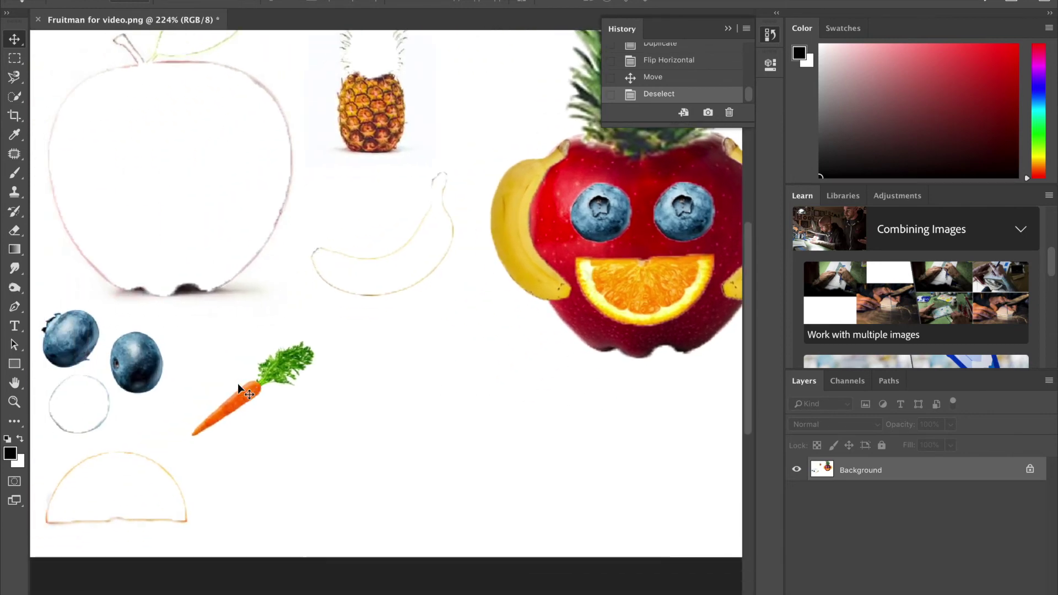
{"action": "scroll", "coordinate": [236, 382], "scroll_direction": "left", "scroll_amount": 4}
{"action": "scroll", "coordinate": [237, 383], "scroll_direction": "right", "scroll_amount": 1}
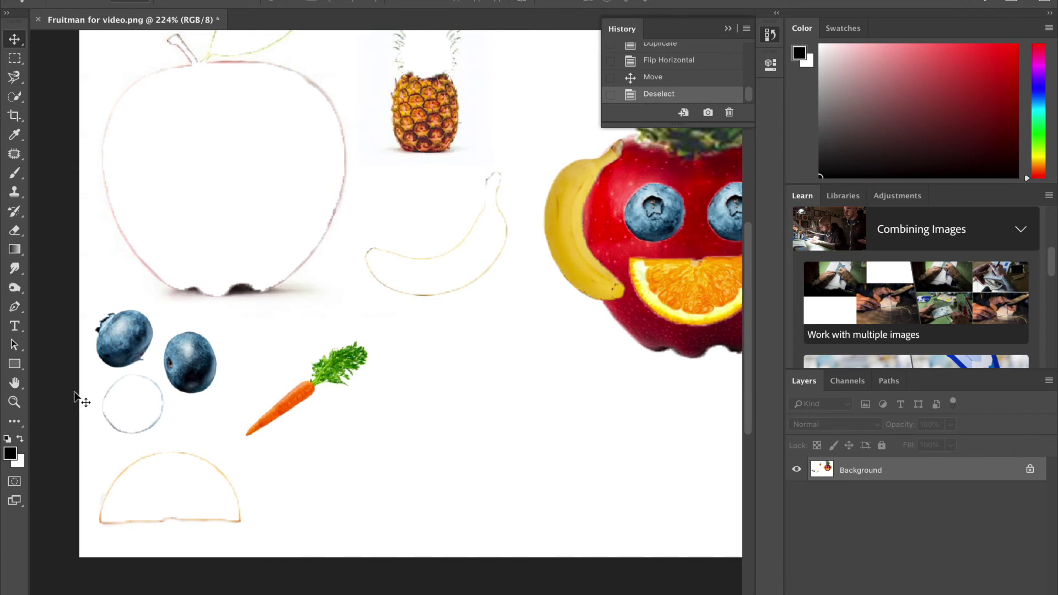
{"action": "key", "text": "z"}
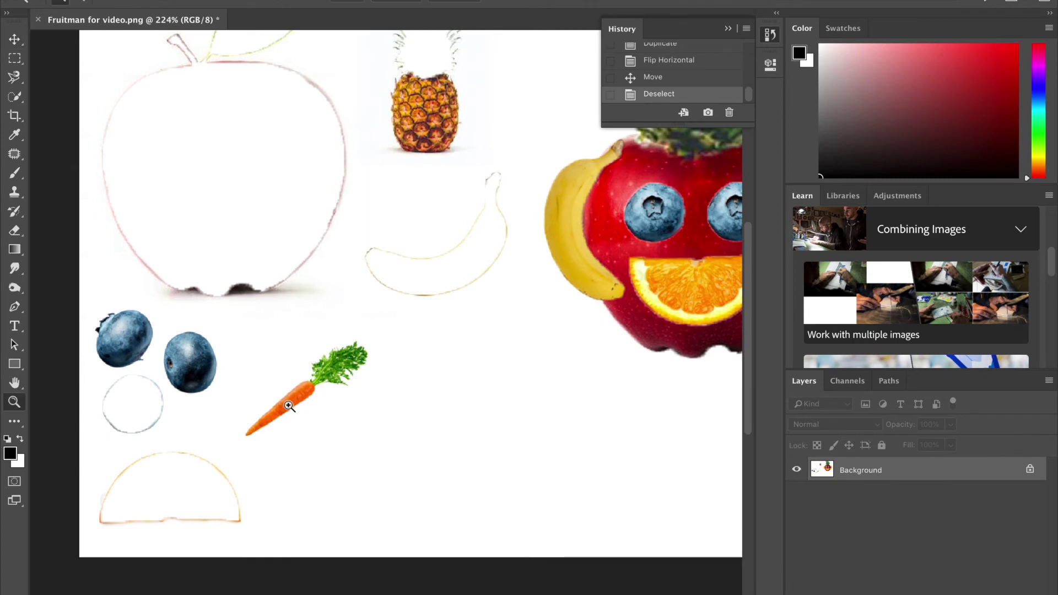
{"action": "left_click", "coordinate": [298, 398]}
{"action": "left_click", "coordinate": [298, 398]}
{"action": "left_click", "coordinate": [298, 399]}
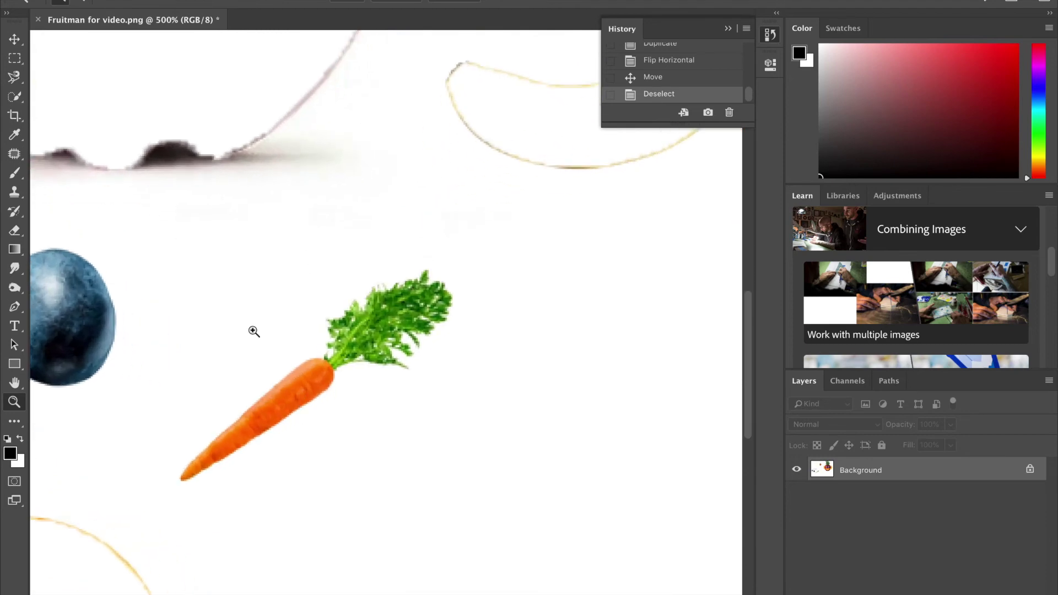
{"action": "left_click", "coordinate": [15, 42]}
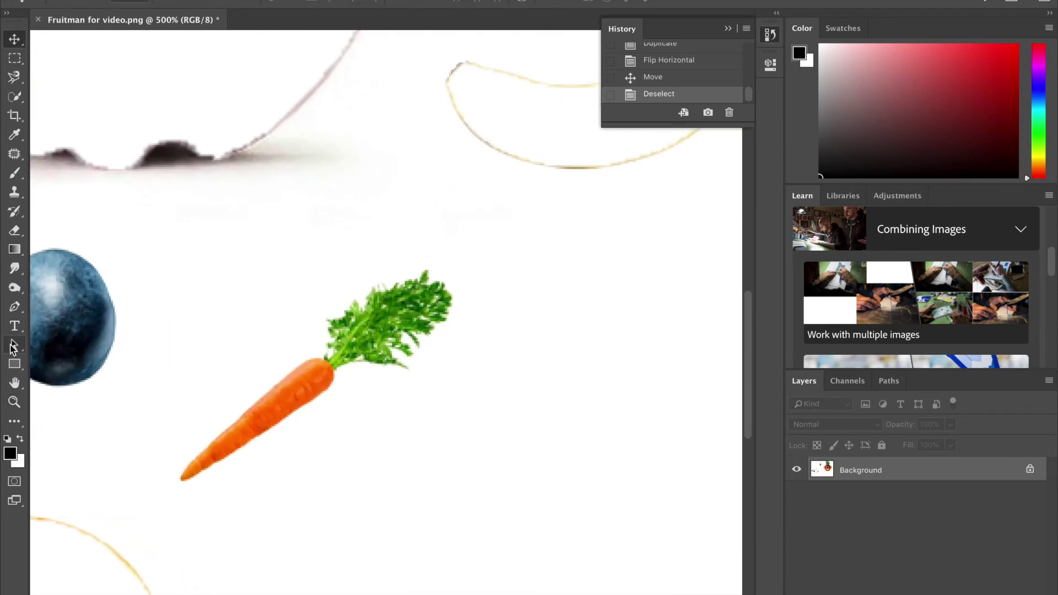
{"action": "key", "text": "w"}
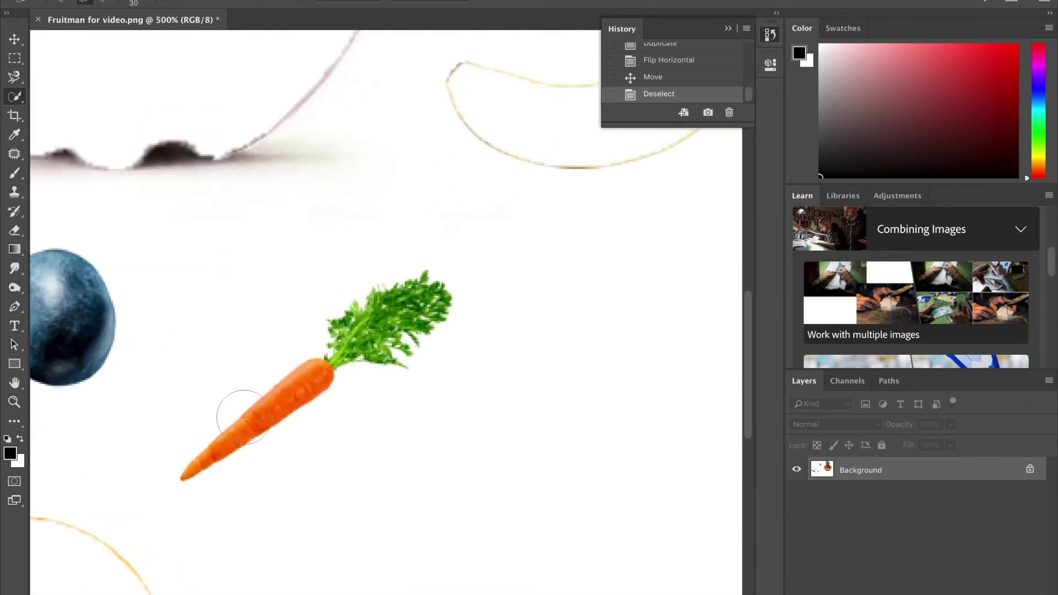
{"action": "key", "text": "bracketleft"}
{"action": "key", "text": "bracketleft"}
{"action": "key", "text": "bracketleft"}
{"action": "left_click", "coordinate": [279, 405]}
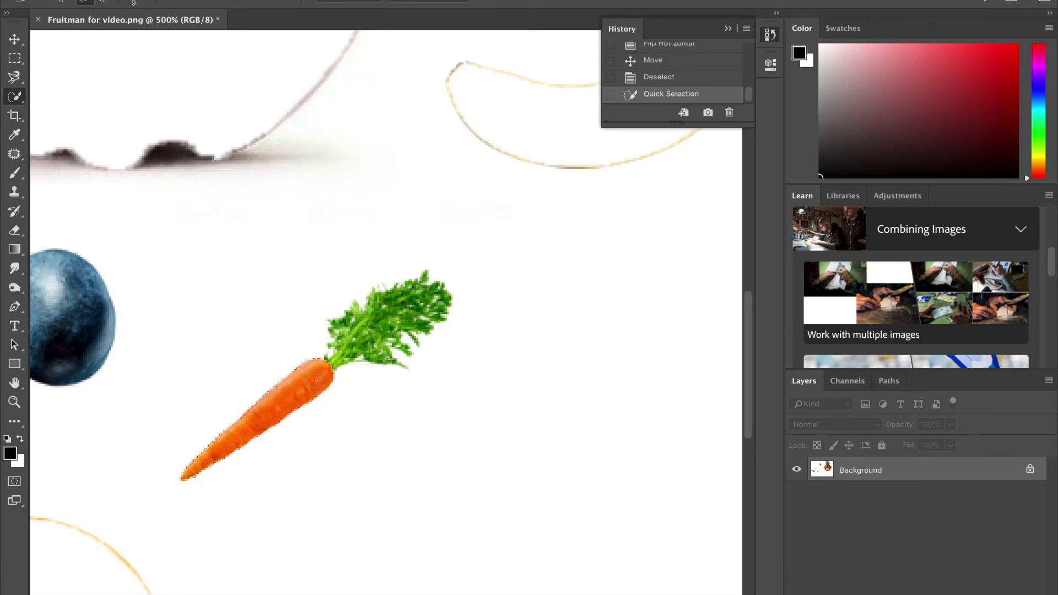
{"action": "left_click", "coordinate": [352, 347]}
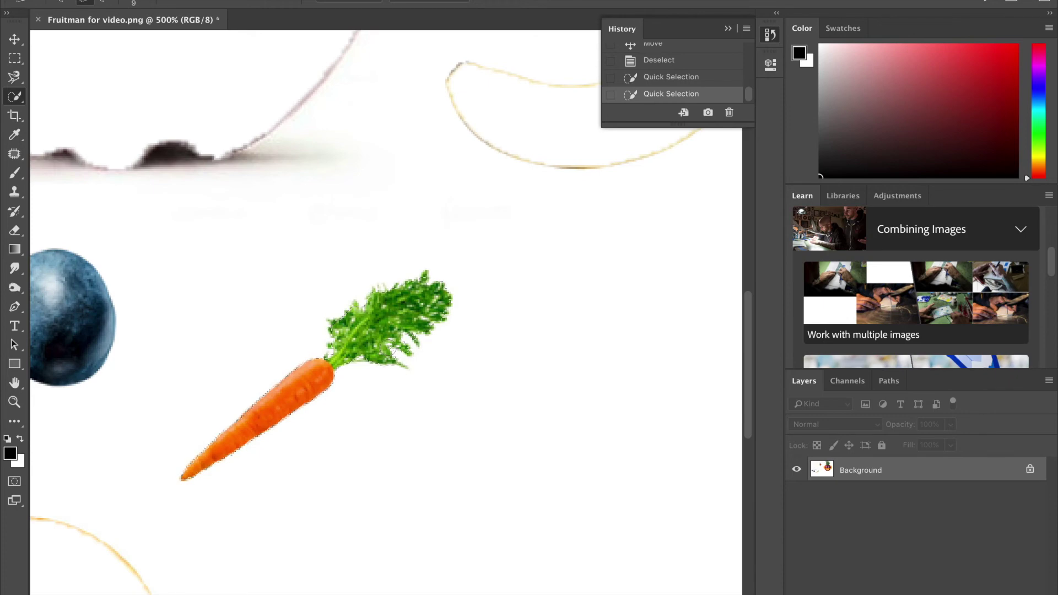
Step: Move the selected carrot from its original spot to the white area just below and left of the apple
{"action": "scroll", "coordinate": [391, 347], "scroll_direction": "down", "scroll_amount": 1}
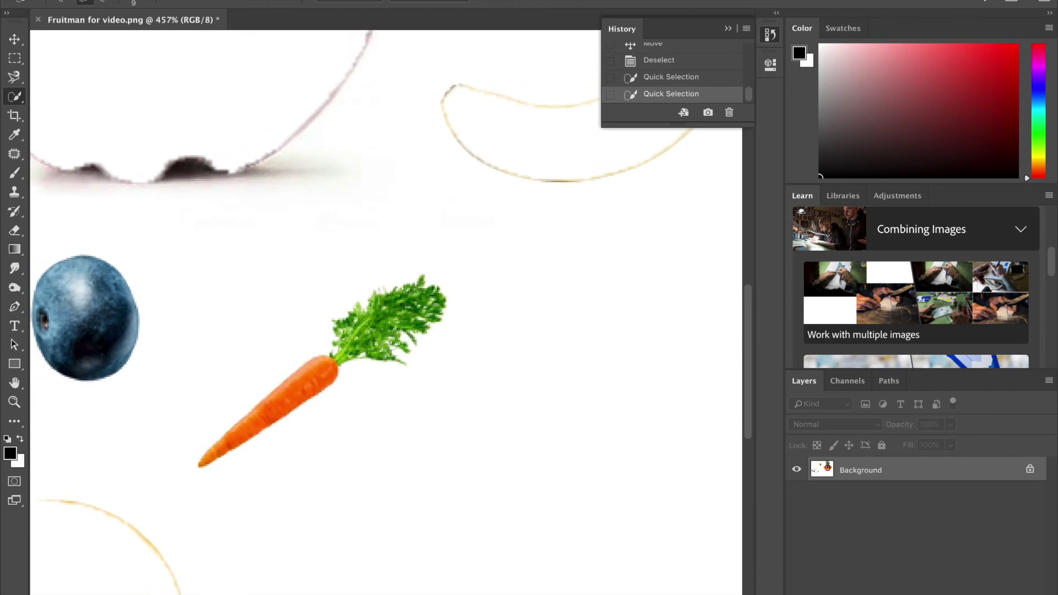
{"action": "scroll", "coordinate": [410, 336], "scroll_direction": "down", "scroll_amount": 3}
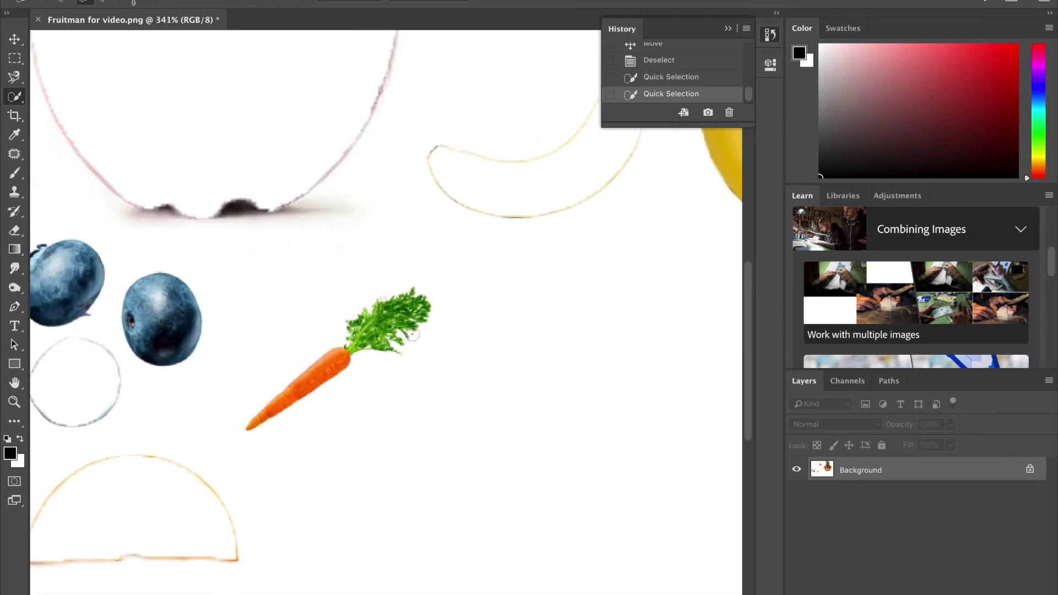
{"action": "scroll", "coordinate": [412, 334], "scroll_direction": "down", "scroll_amount": 4}
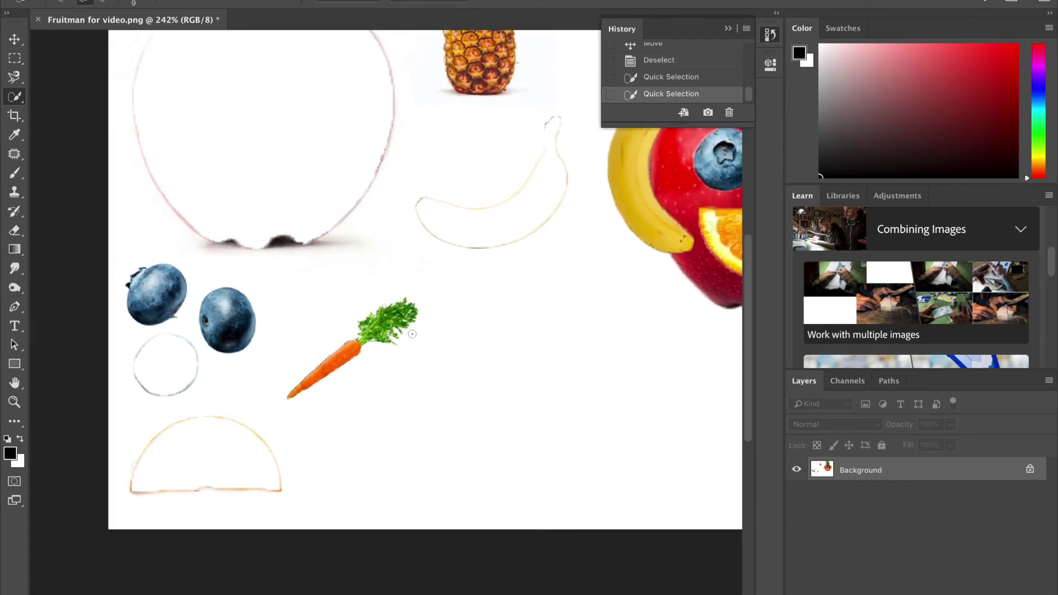
{"action": "scroll", "coordinate": [412, 334], "scroll_direction": "down", "scroll_amount": 2}
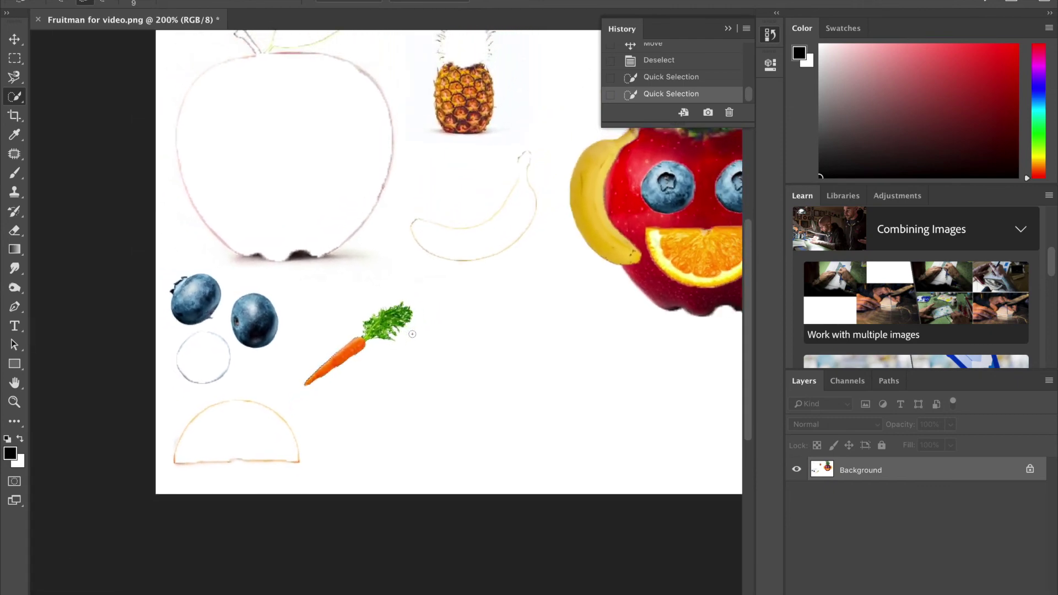
{"action": "scroll", "coordinate": [412, 334], "scroll_direction": "right", "scroll_amount": 5}
{"action": "scroll", "coordinate": [412, 334], "scroll_direction": "up", "scroll_amount": 2}
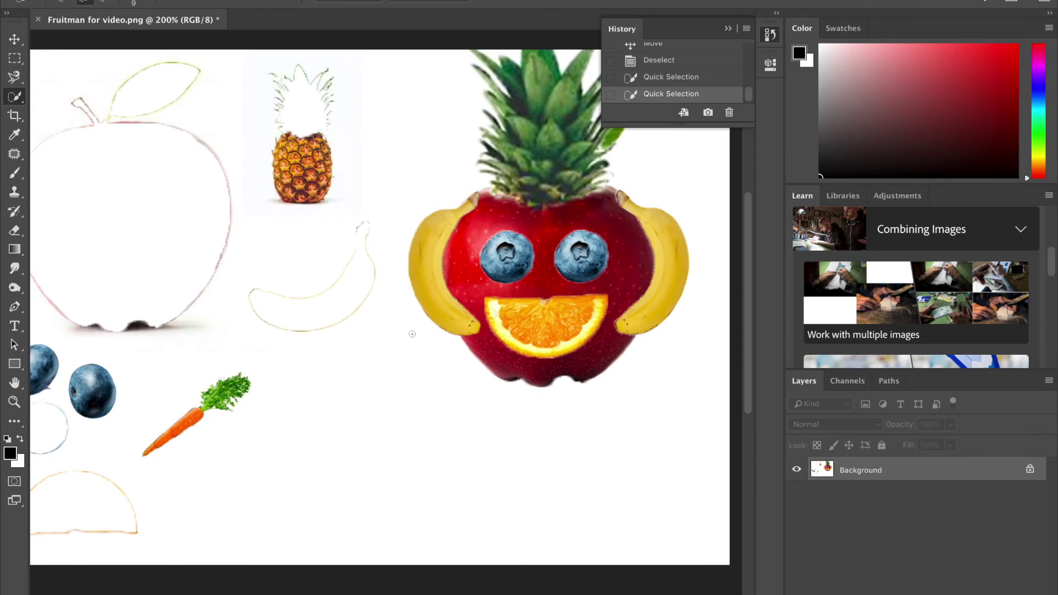
{"action": "key", "text": "v"}
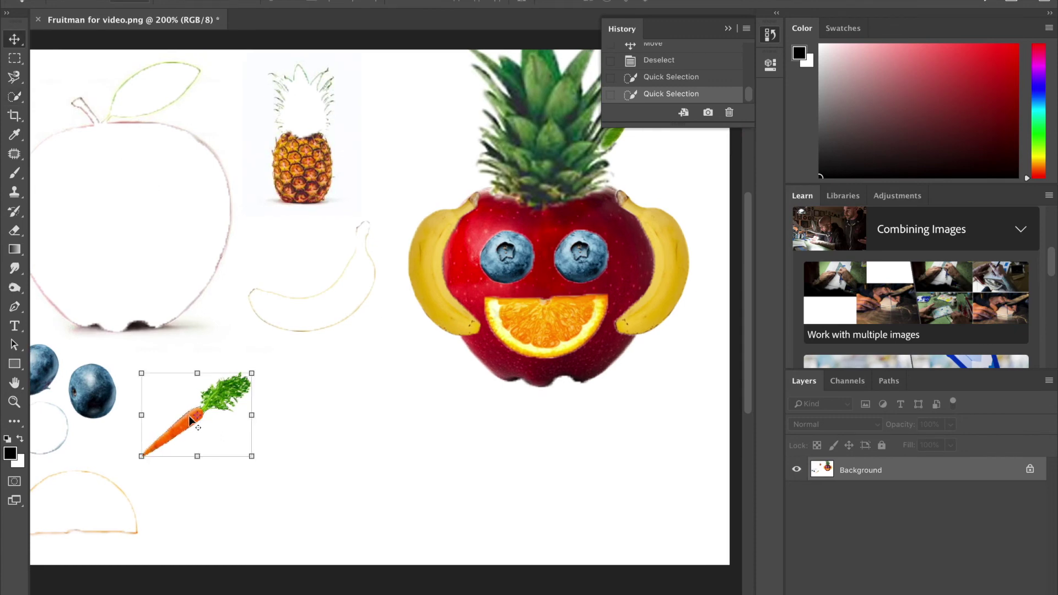
{"action": "left_click_drag", "start_coordinate": [189, 416], "coordinate": [417, 375]}
{"action": "key", "text": "Return"}
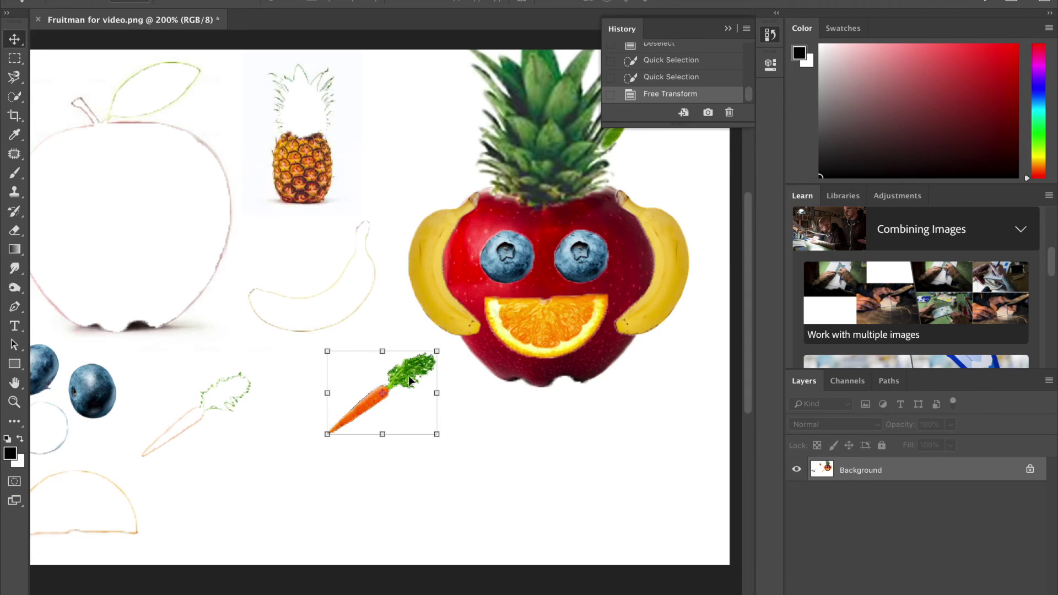
Step: Duplicate the carrot, shrink the copy with Free Transform and place it slanting above the right blueberry eye as an eyebrow
{"action": "left_click_drag", "start_coordinate": [410, 376], "coordinate": [610, 196]}
{"action": "key", "text": "ctrl+t"}
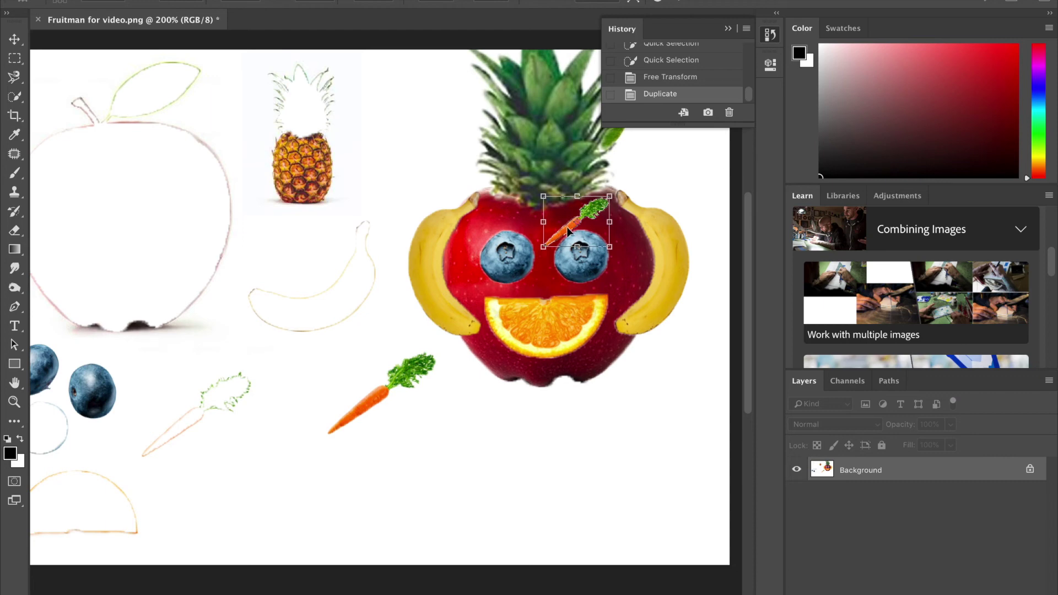
{"action": "left_click_drag", "start_coordinate": [567, 229], "coordinate": [572, 225]}
{"action": "key", "text": "Return"}
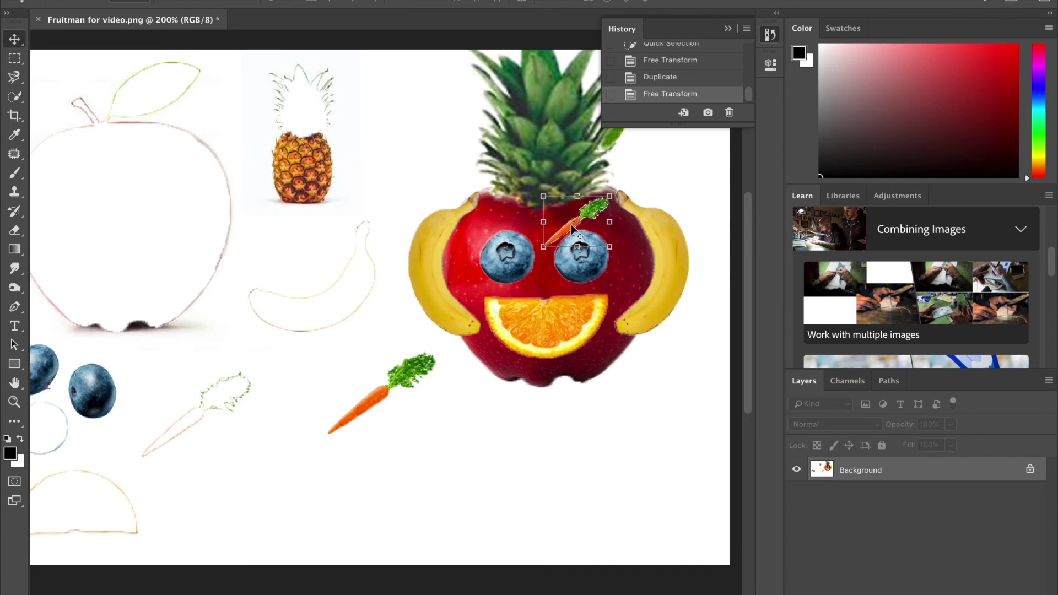
{"action": "mouse_move", "coordinate": [571, 224]}
{"action": "left_mouse_down"}
{"action": "mouse_move", "coordinate": [590, 203]}
{"action": "mouse_move", "coordinate": [580, 218]}
{"action": "left_mouse_up"}
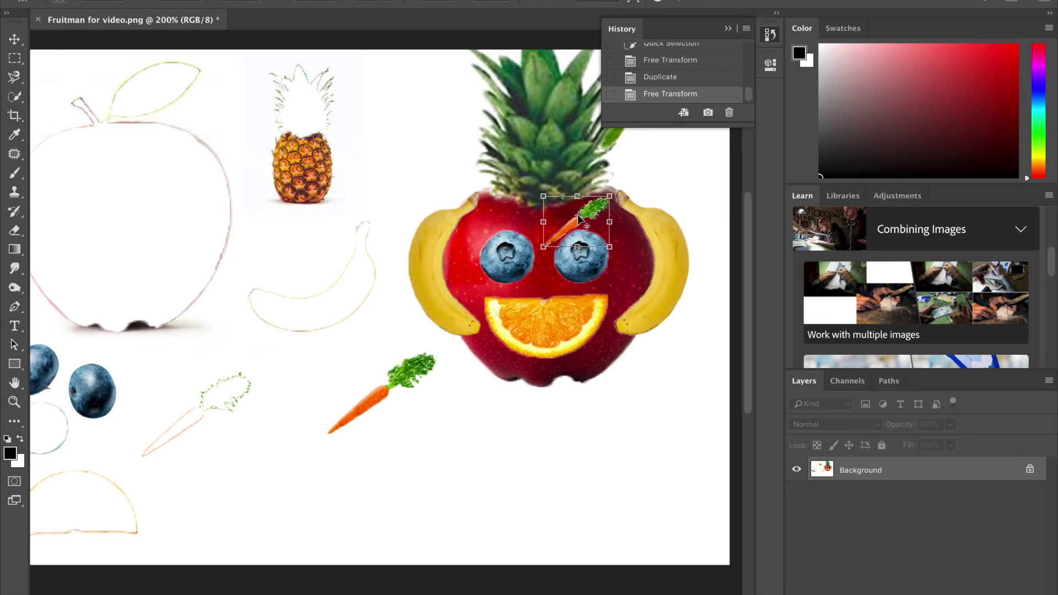
{"action": "key", "text": "ctrl+z"}
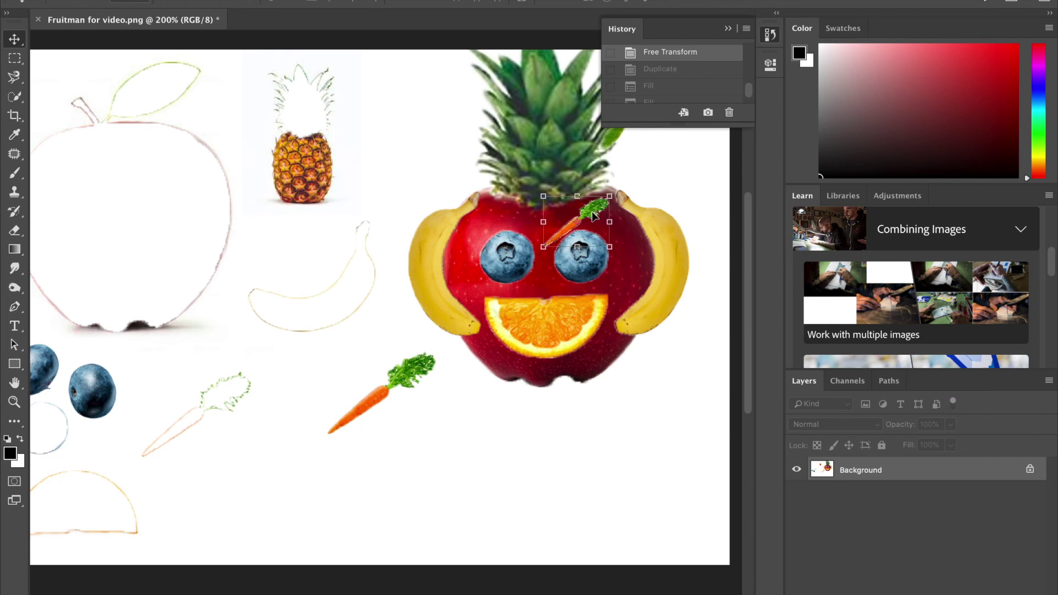
{"action": "key", "text": "Return"}
Step: Duplicate the carrot eyebrow, flip the copy horizontally, position it above the left blueberry eye, and deselect it
{"action": "left_click_drag", "start_coordinate": [594, 216], "coordinate": [545, 215]}
{"action": "key", "text": "ctrl+t"}
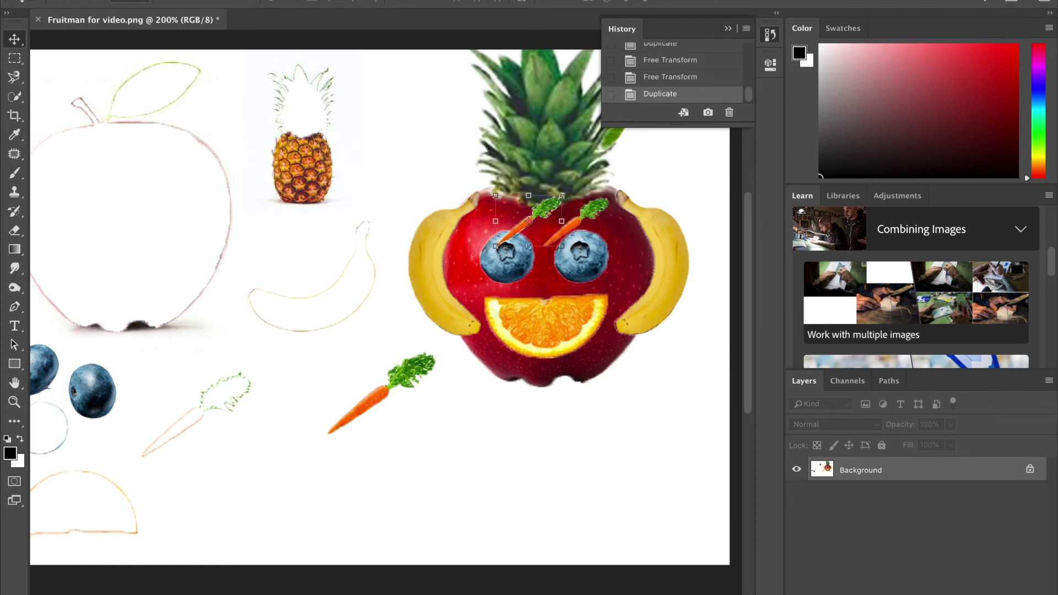
{"action": "left_click", "coordinate": [163, 0]}
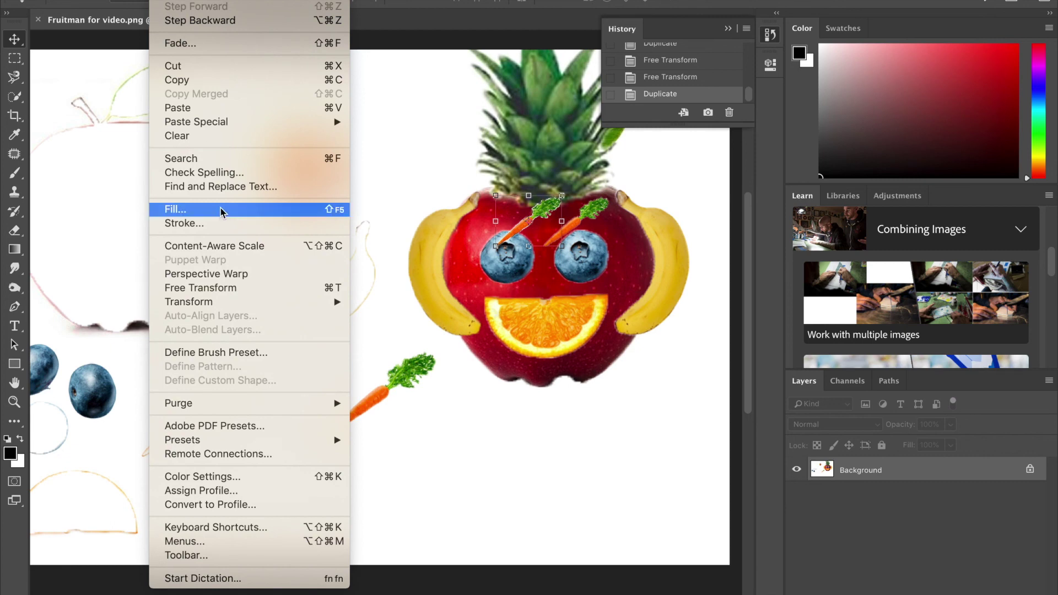
{"action": "mouse_move", "coordinate": [246, 303]}
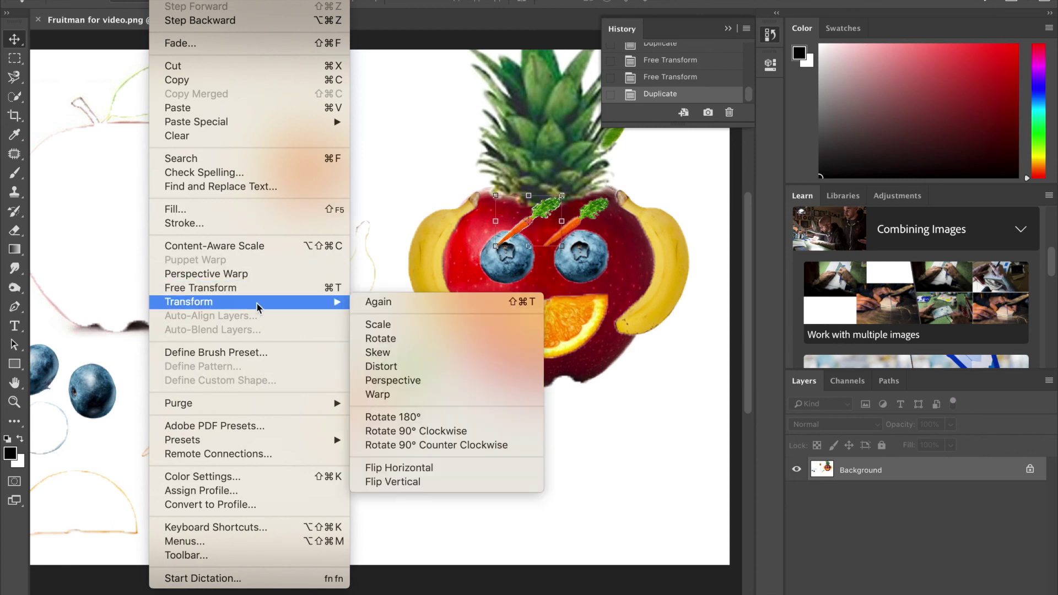
{"action": "left_click", "coordinate": [401, 468]}
{"action": "mouse_move", "coordinate": [535, 224]}
{"action": "left_mouse_down"}
{"action": "mouse_move", "coordinate": [523, 227]}
{"action": "mouse_move", "coordinate": [533, 225]}
{"action": "left_mouse_up"}
{"action": "key", "text": "Return"}
{"action": "left_click_drag", "start_coordinate": [539, 231], "coordinate": [522, 227]}
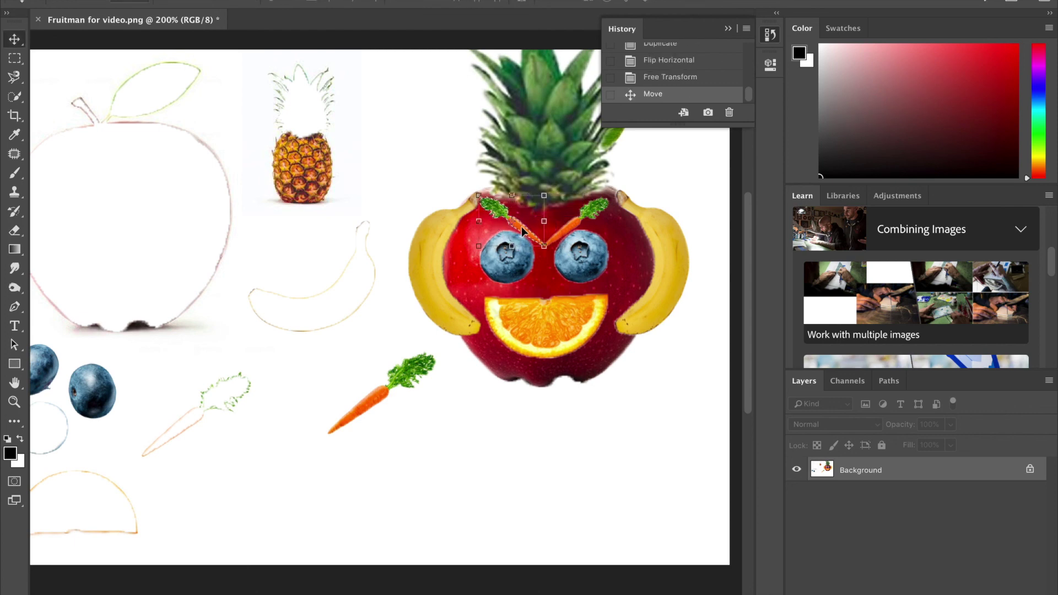
{"action": "key", "text": "ctrl+d"}
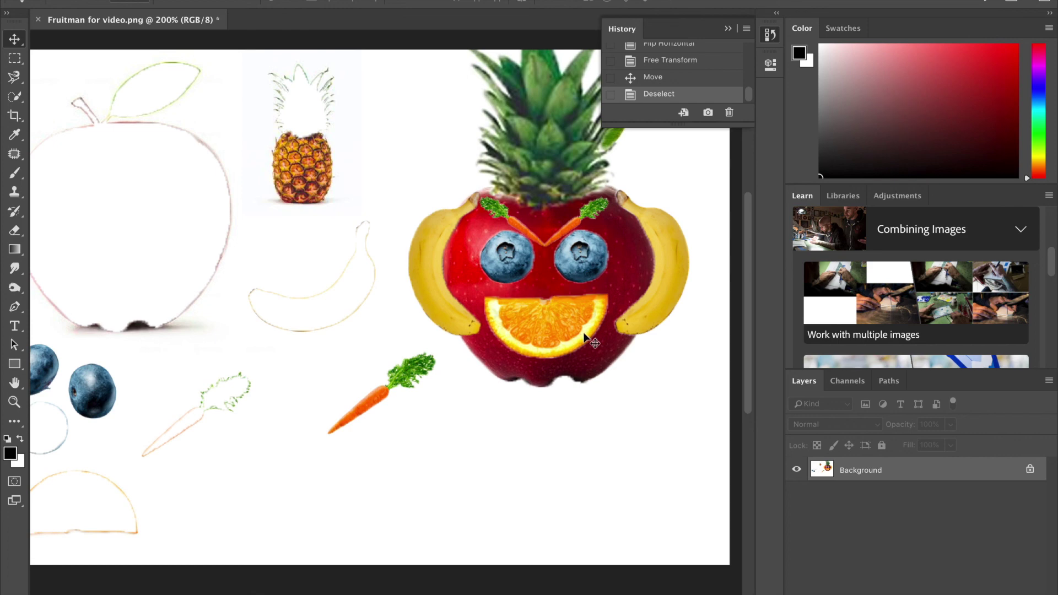
Step: Collapse the History panel and save the finished fruit character in Fruitman for video.png
{"action": "scroll", "coordinate": [584, 332], "scroll_direction": "down", "scroll_amount": 3}
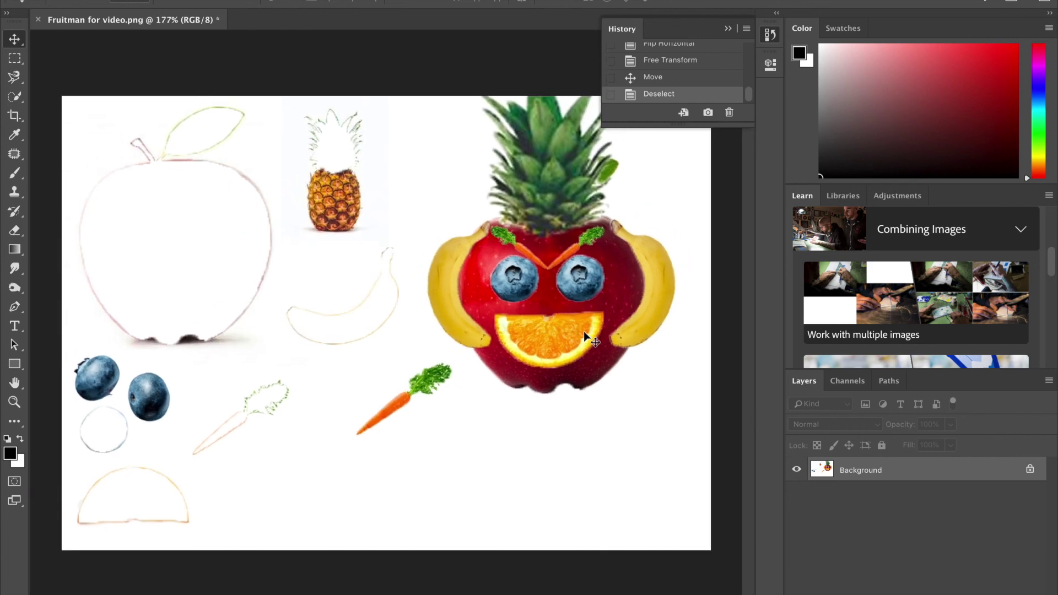
{"action": "left_click", "coordinate": [727, 29]}
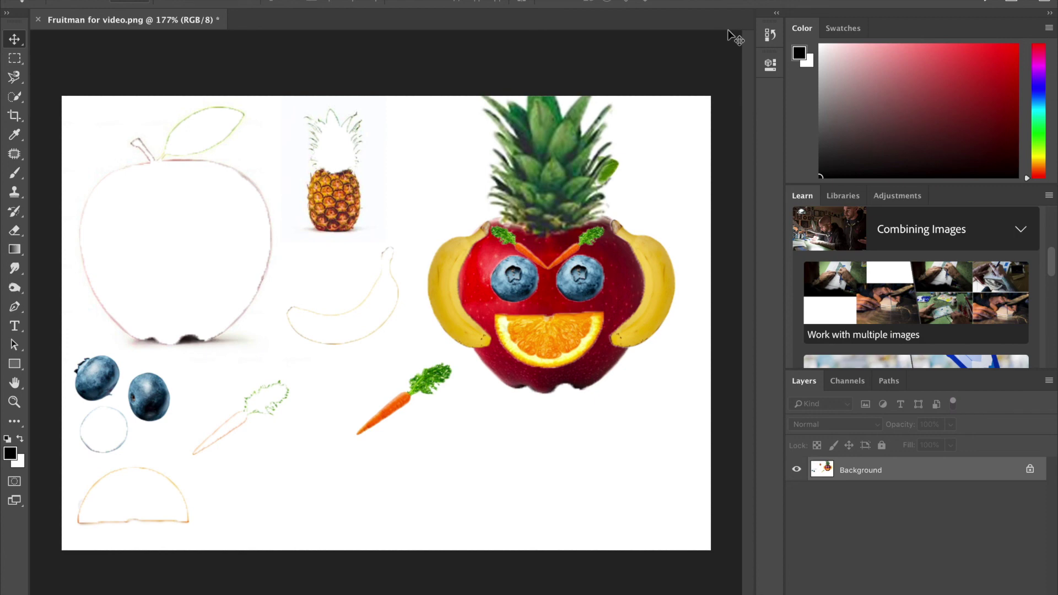
{"action": "key", "text": "super+s"}
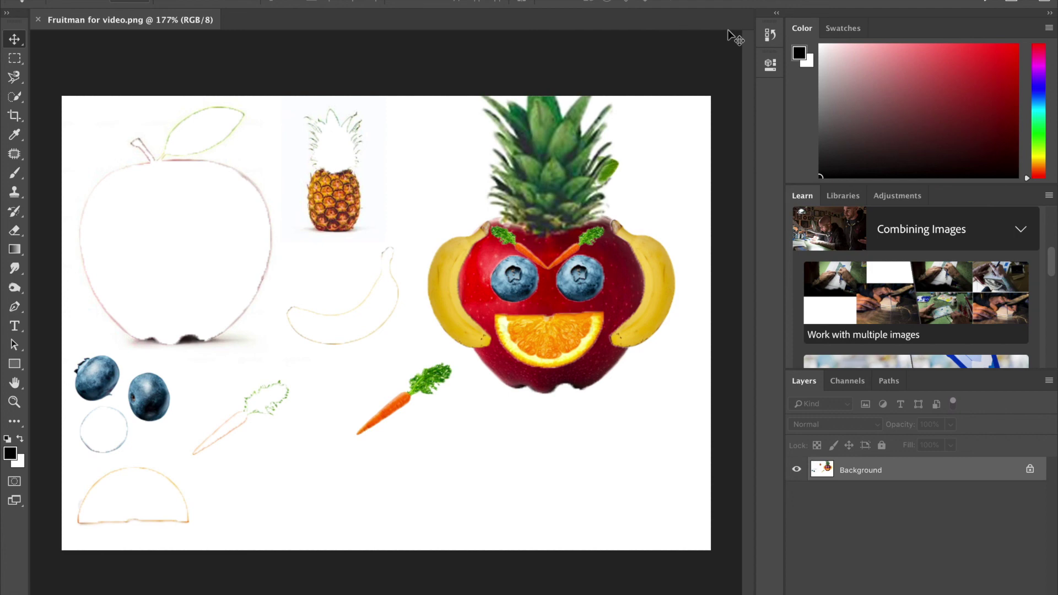